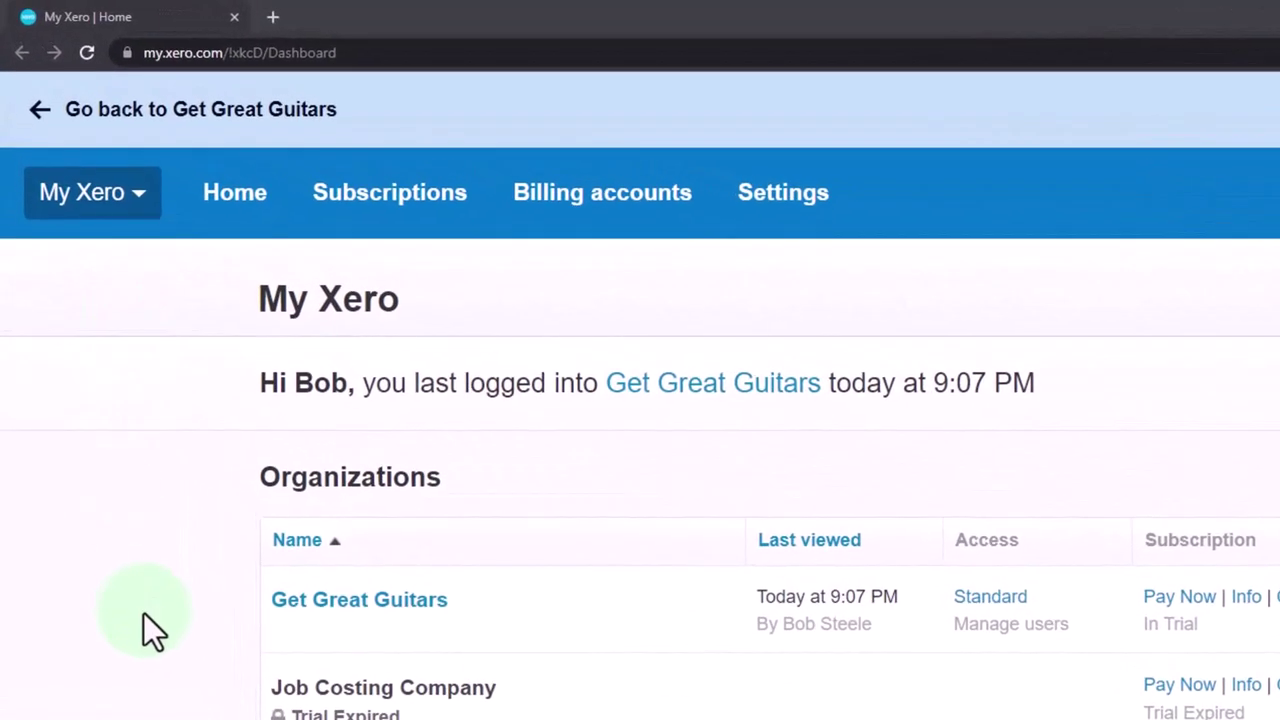
Open the Get Great Guitars organization from the My Xero organizations list
left_click(390, 605)
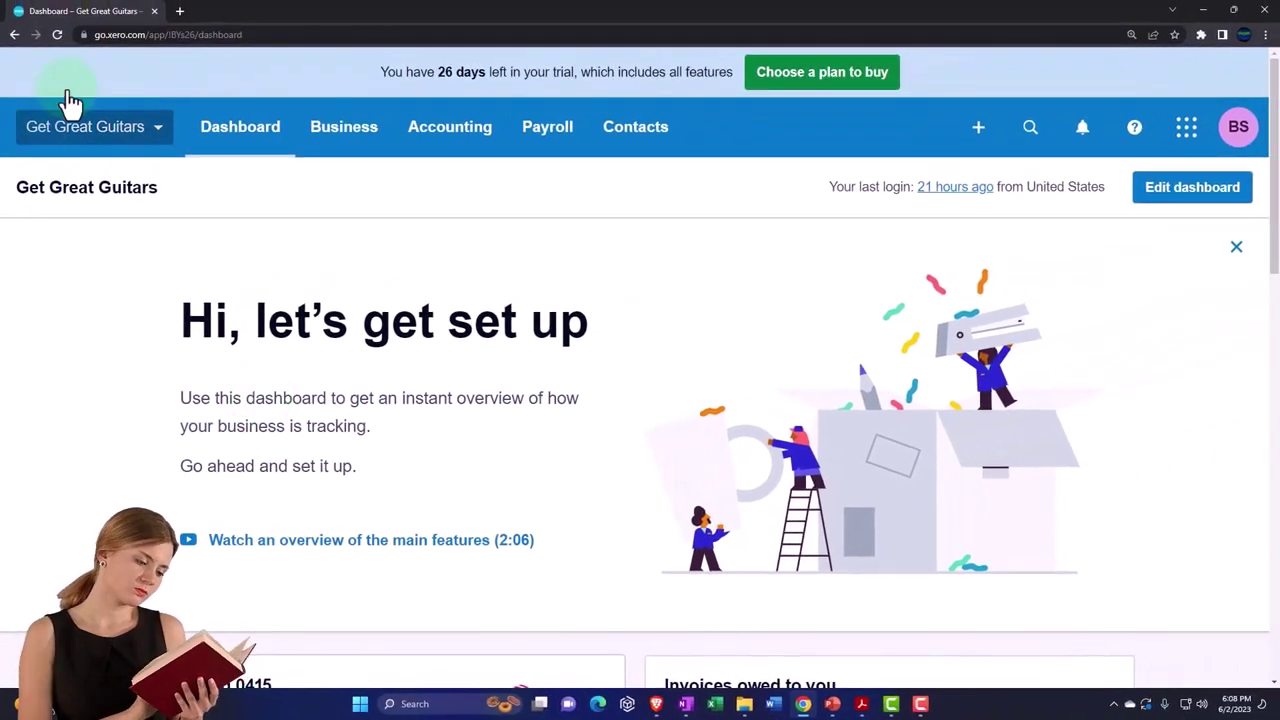
Duplicate the dashboard tab twice so three Xero tabs are open
right_click(125, 17)
left_click(195, 114)
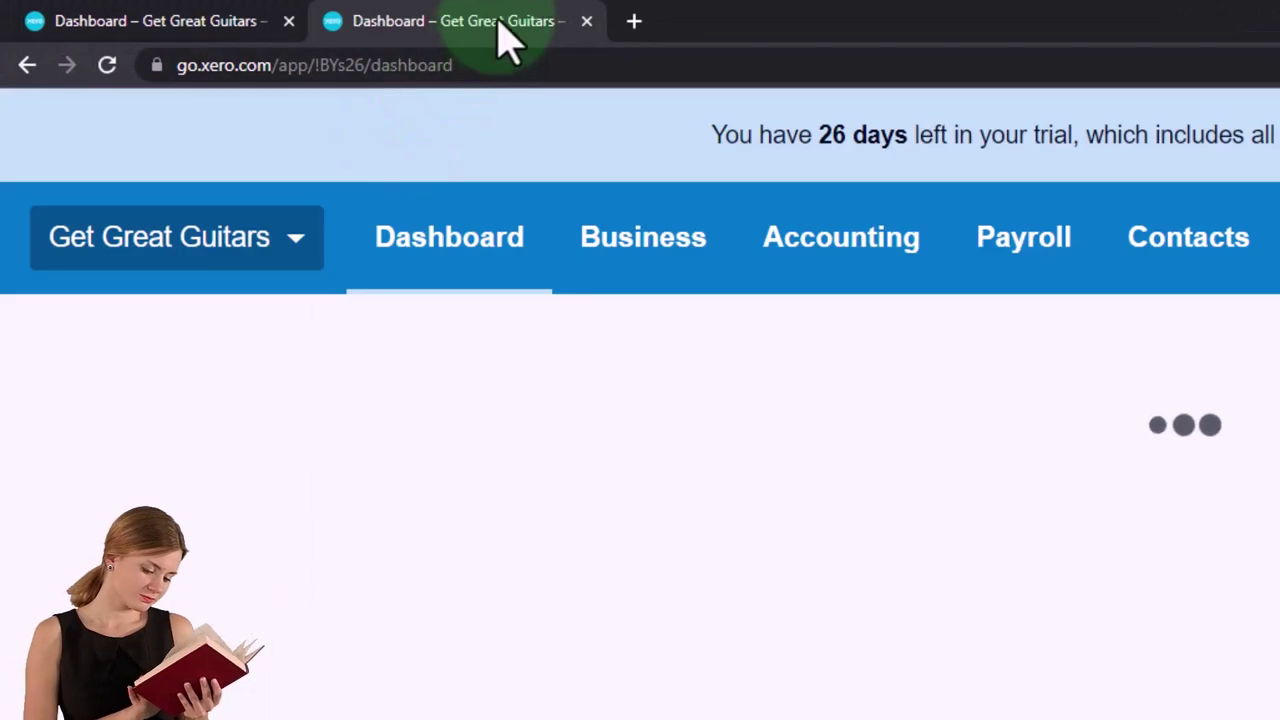
right_click(500, 22)
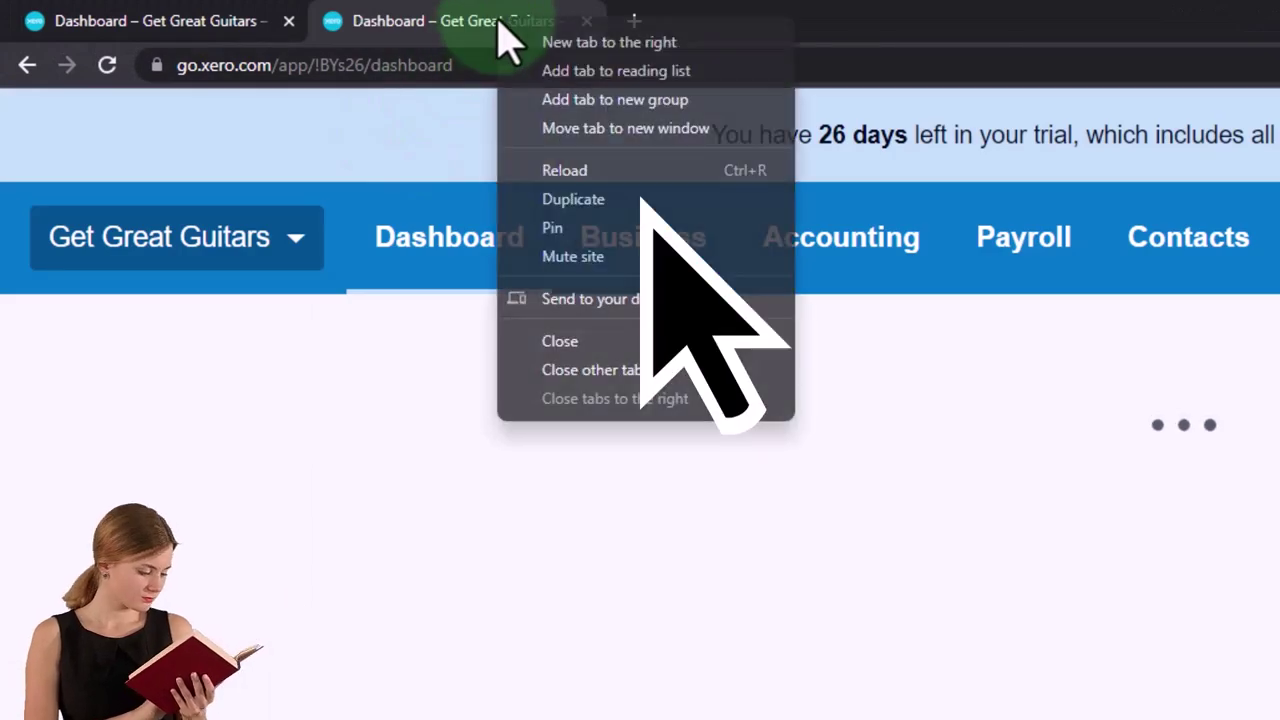
left_click(640, 199)
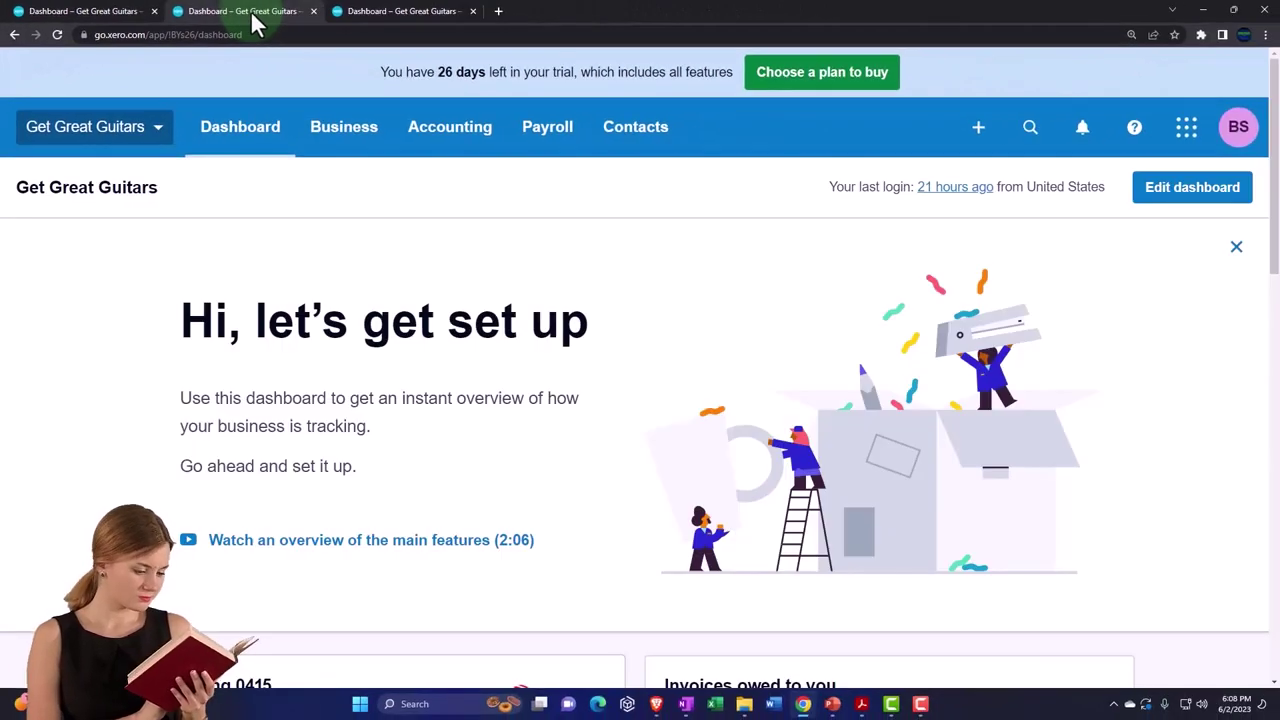
Load the Balance Sheet in the second tab and the Income Statement (Profit and Loss) in the third
left_click(432, 150)
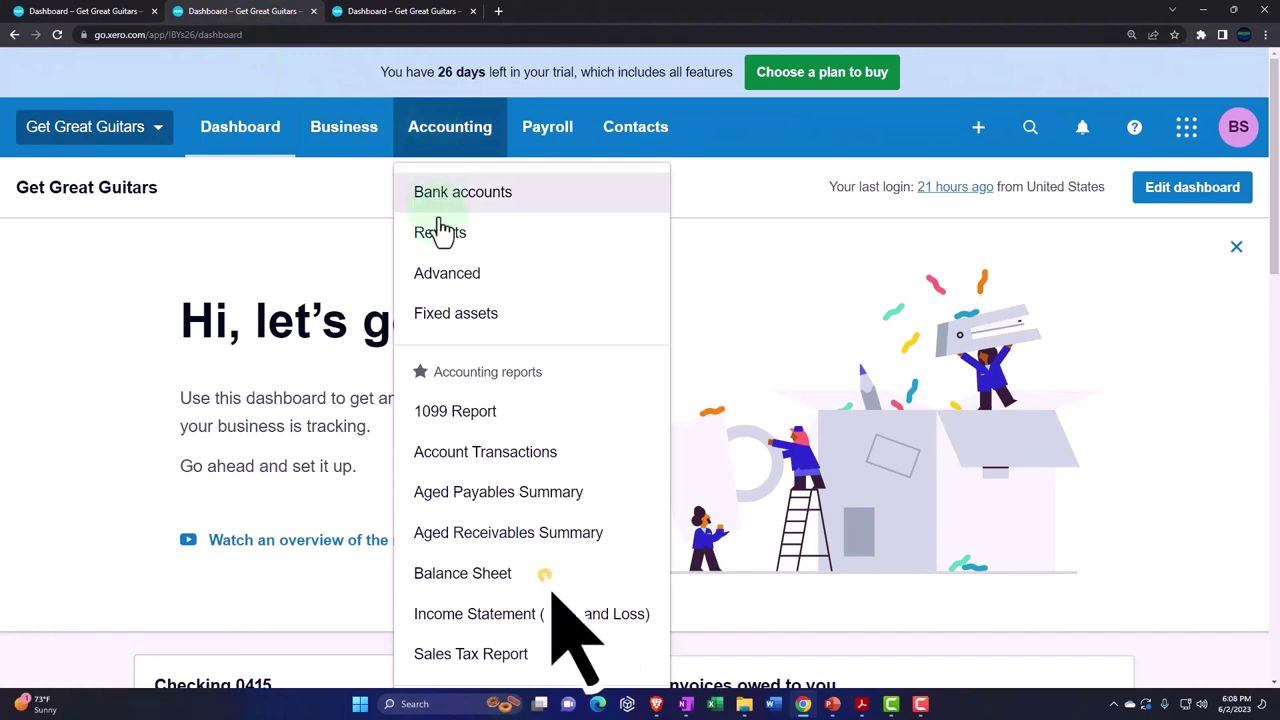
left_click(478, 576)
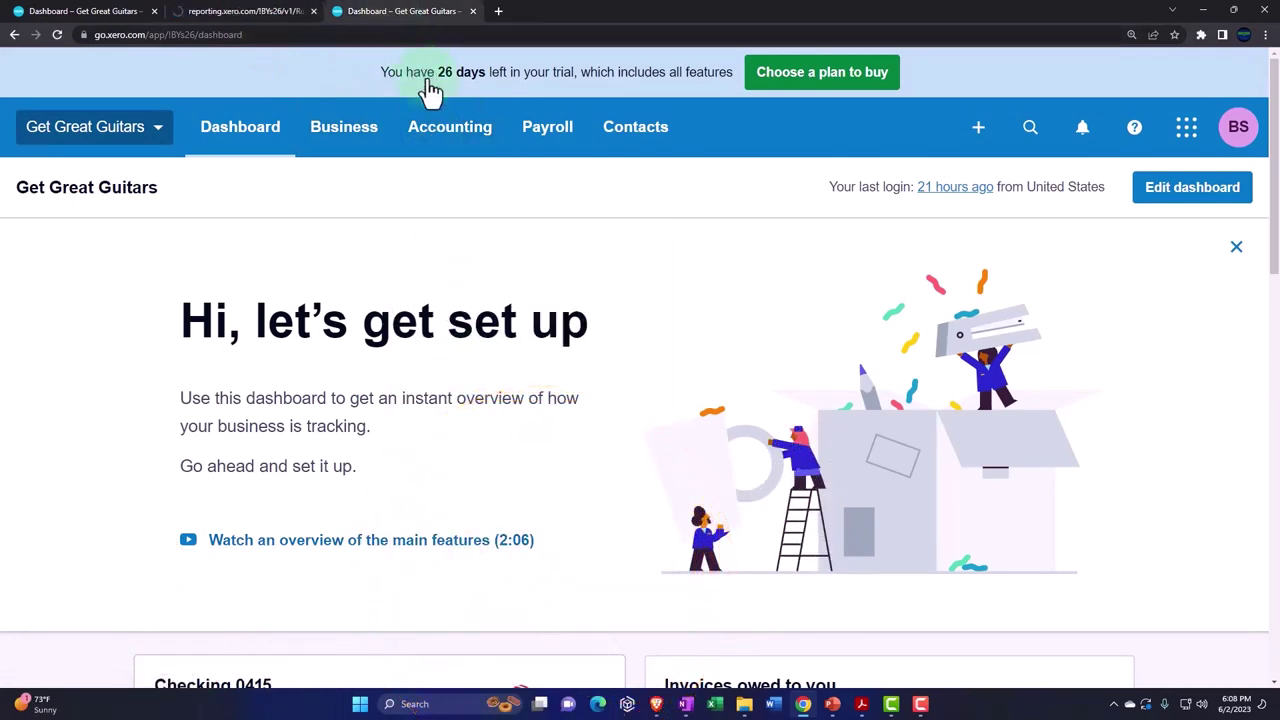
left_click(451, 134)
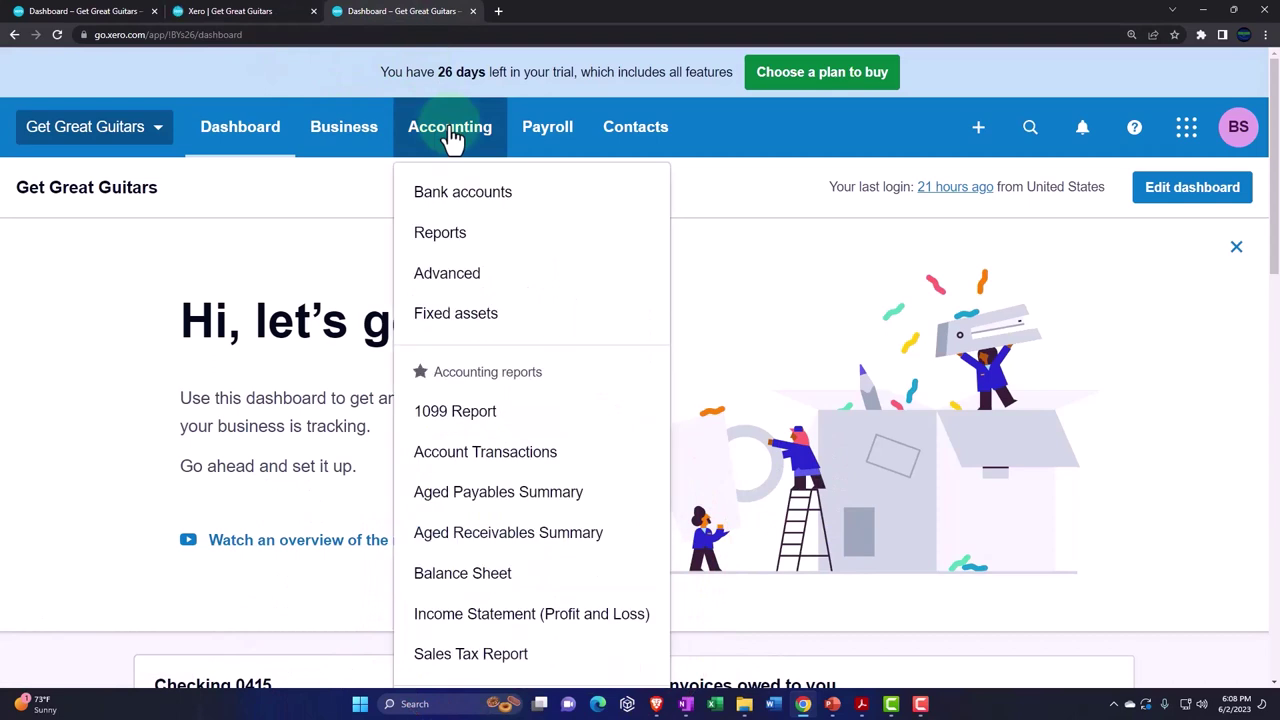
left_click(555, 617)
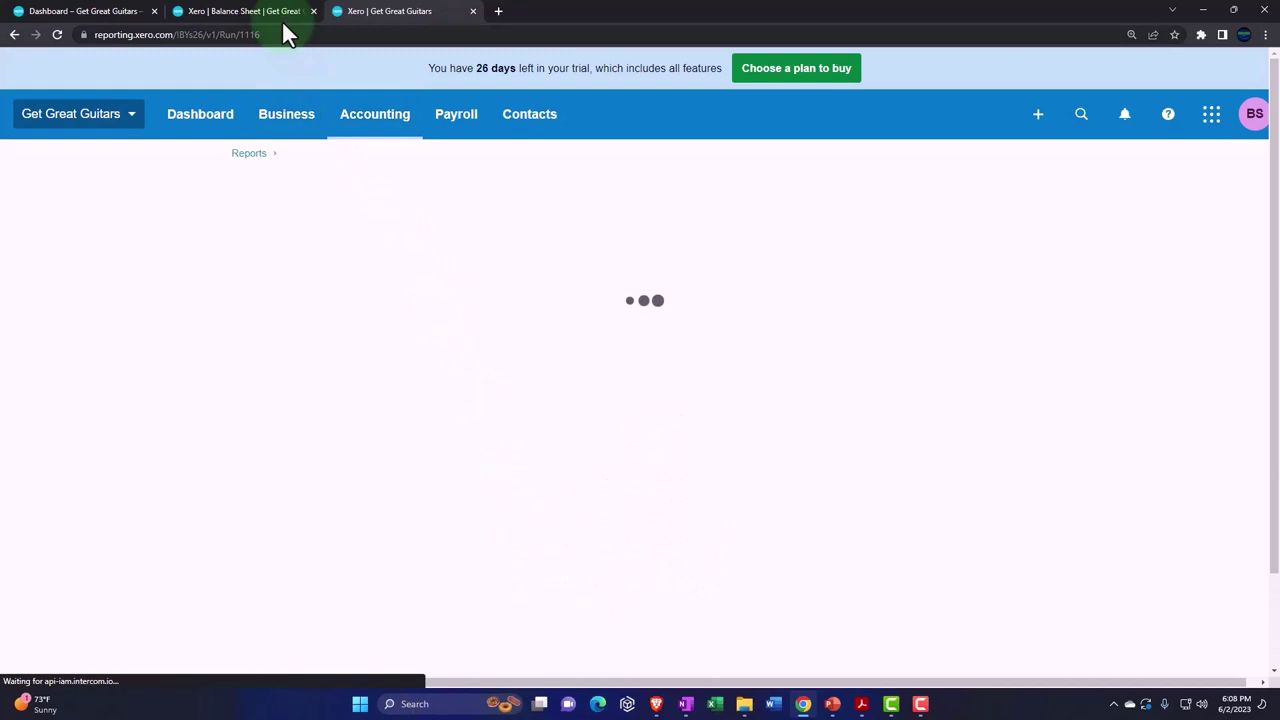
Scroll through the December 31, 2022 Balance Sheet, then switch to the 2023 Income Statement
left_click(270, 18)
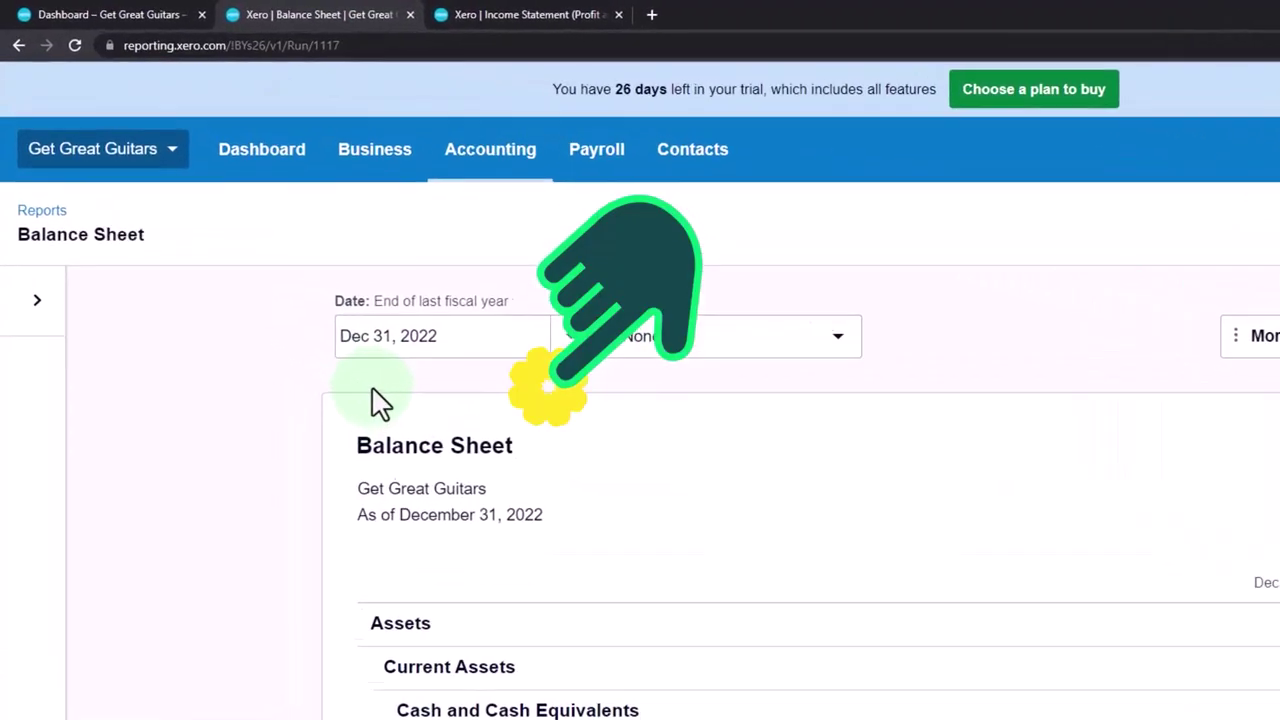
scroll(473, 443, "down", 1)
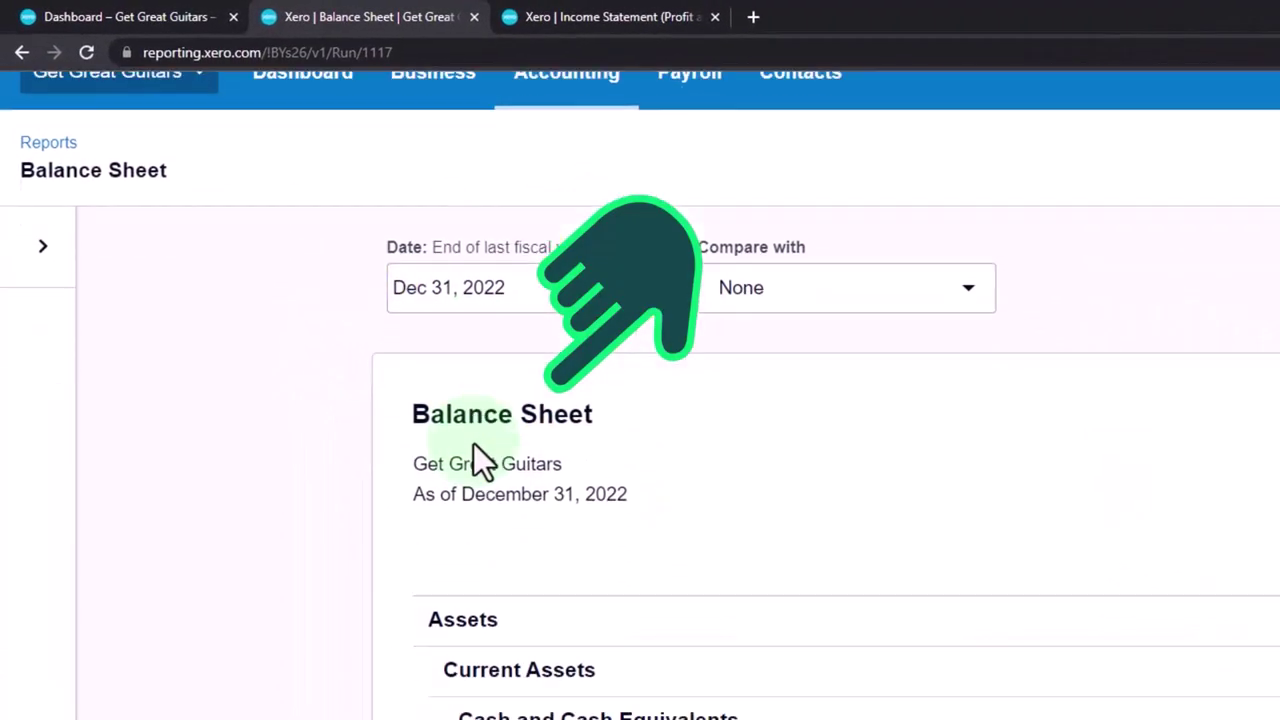
scroll(473, 443, "down", 6)
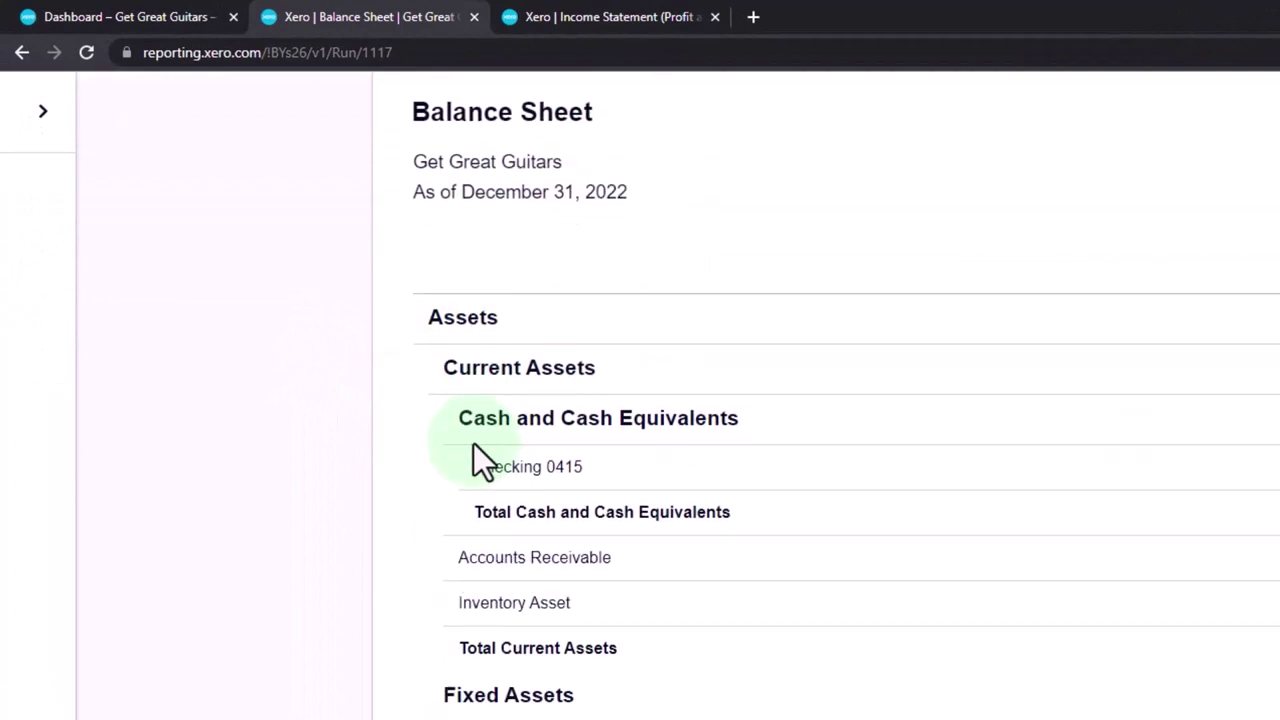
scroll(473, 443, "down", 3)
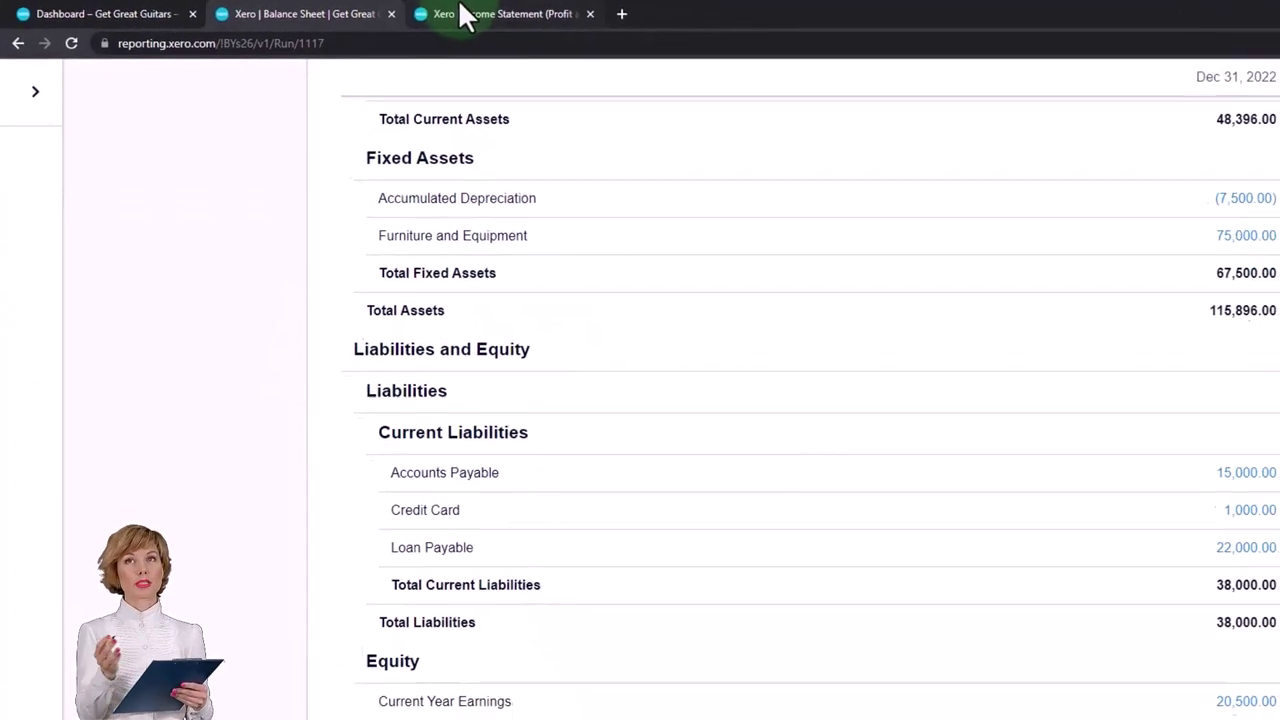
left_click(462, 14)
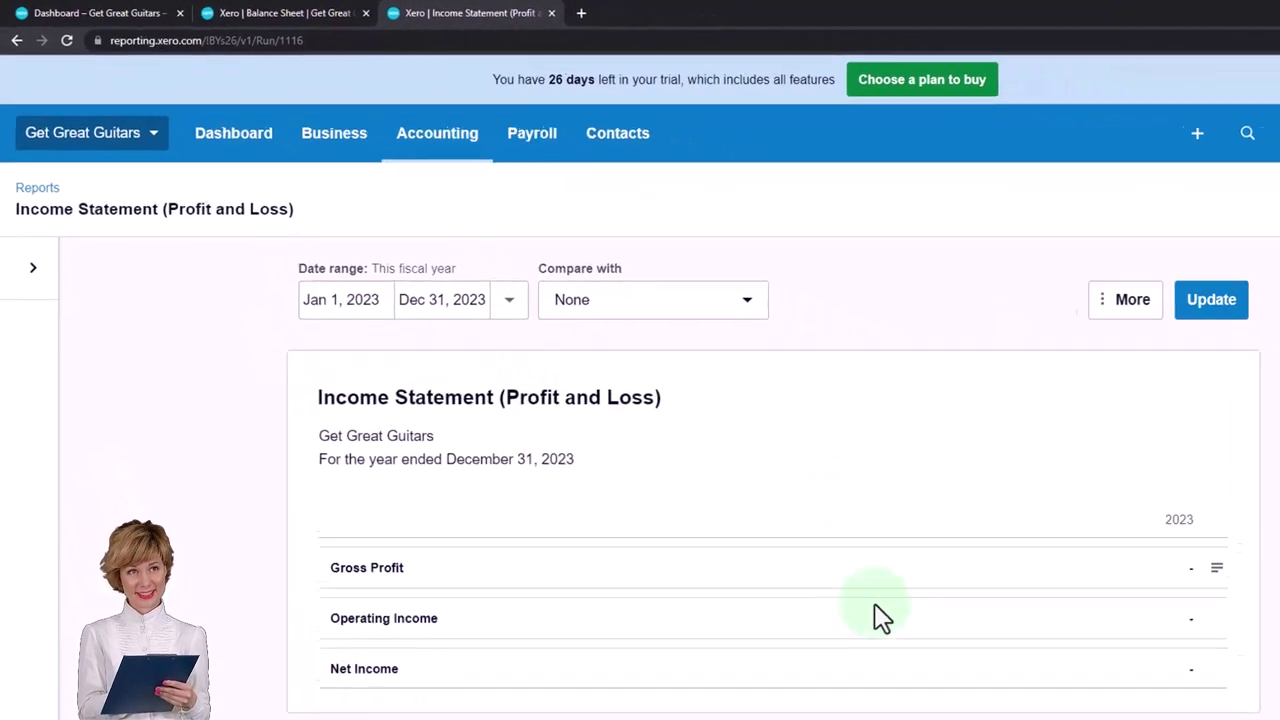
left_click(883, 716)
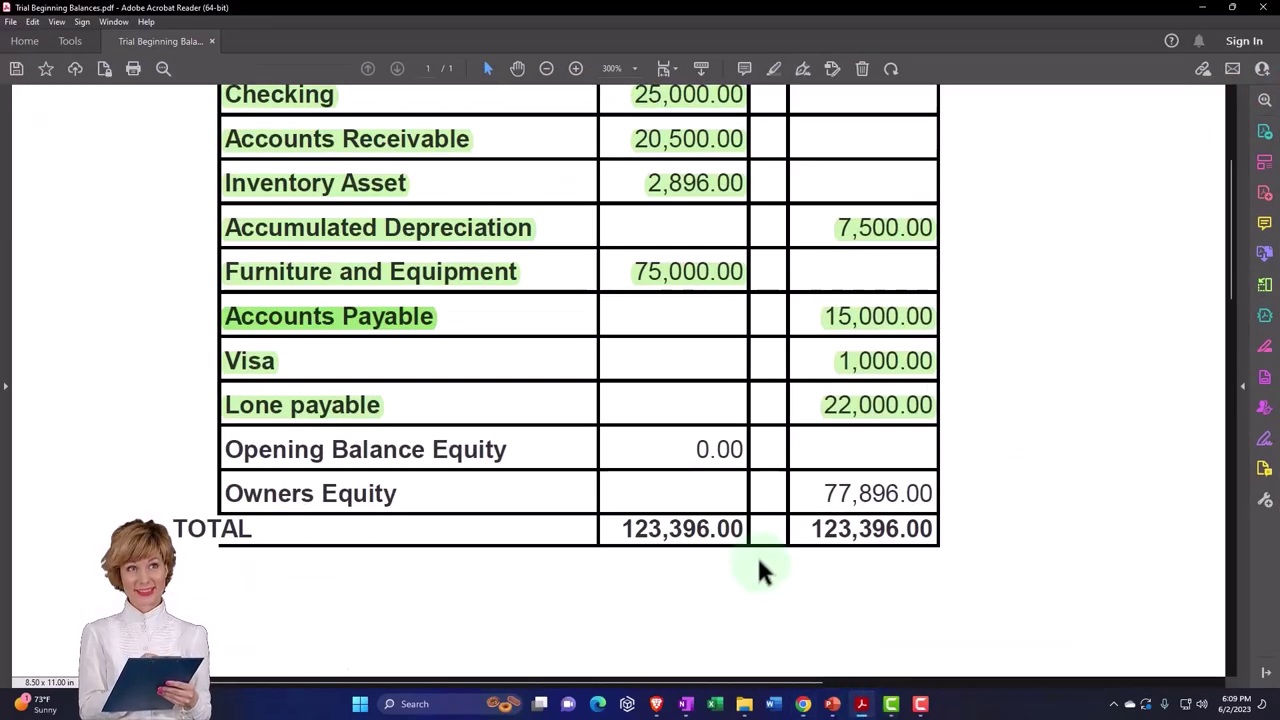
scroll(758, 561, "up", 1)
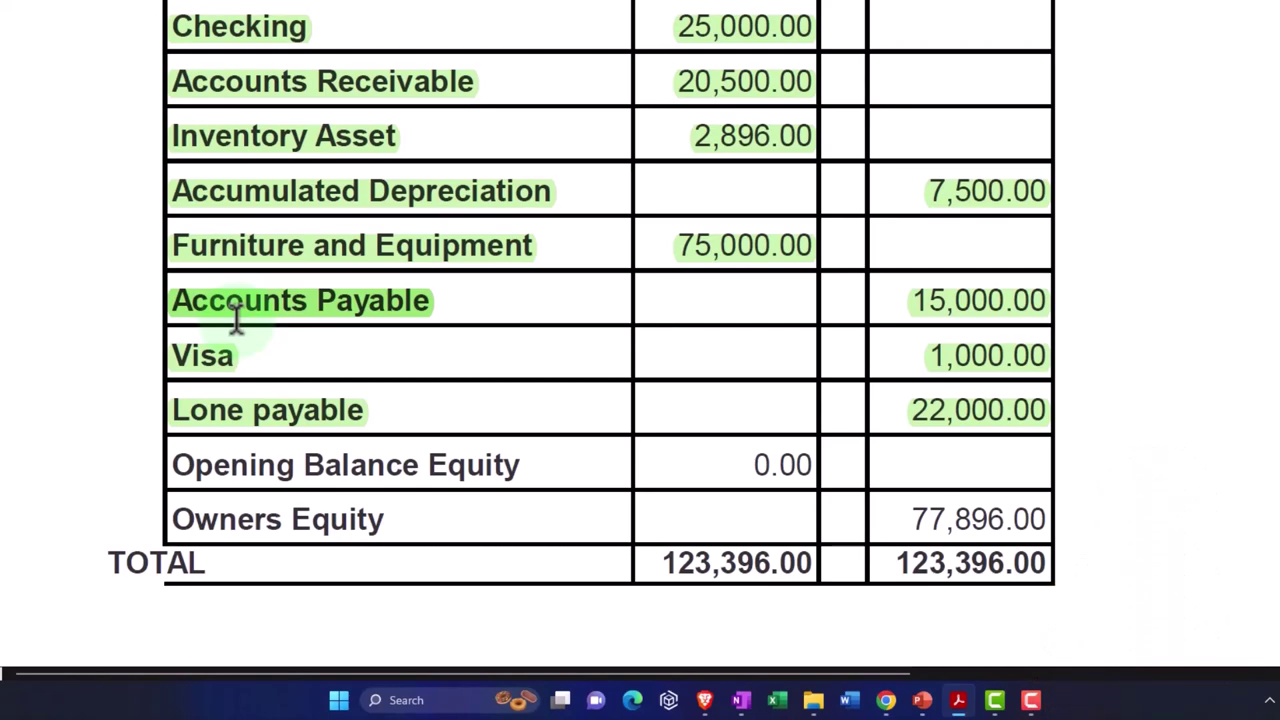
scroll(887, 425, "down", 1)
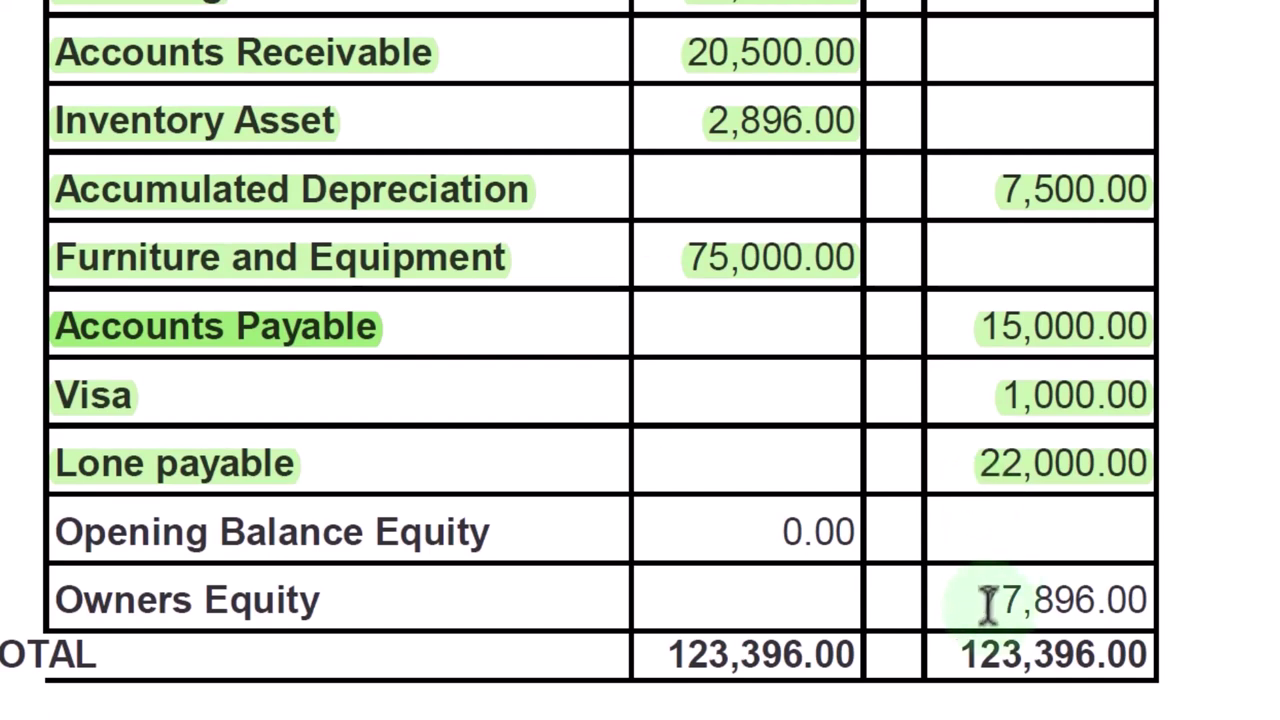
left_click(988, 603)
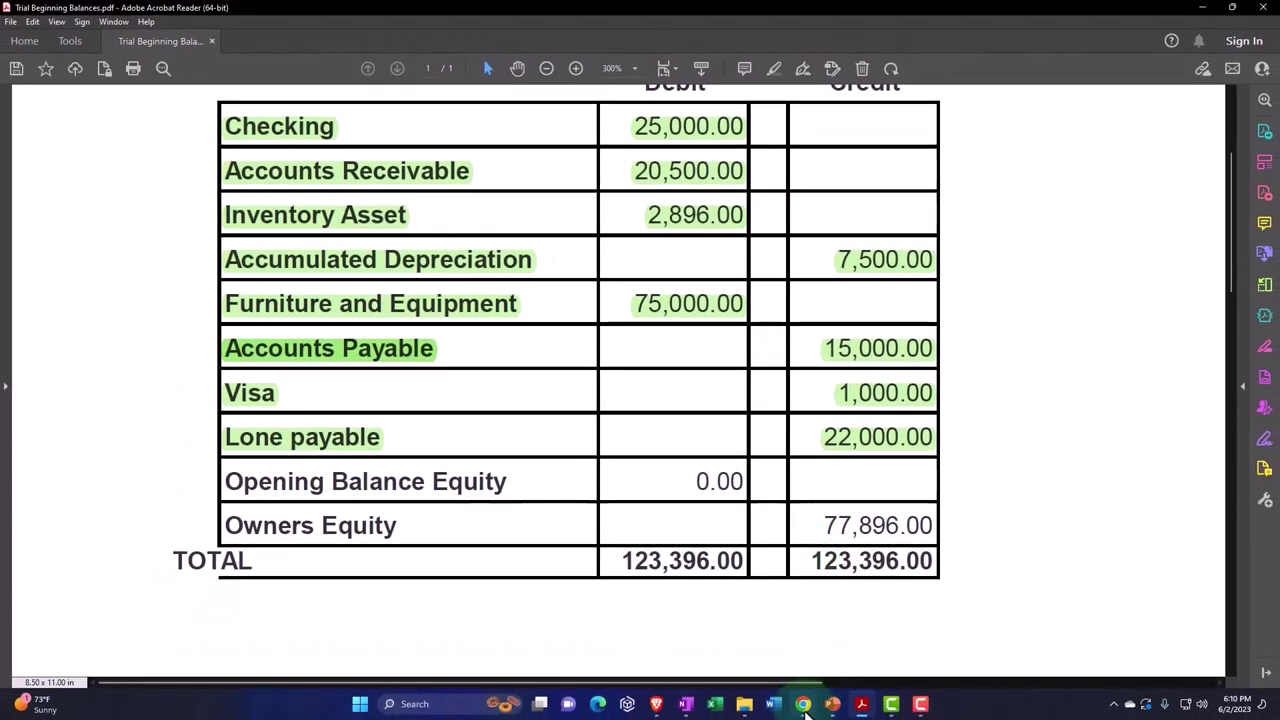
Enlarge the Balance Sheet, review Total Assets of 115,896.00, and launch Calculator over it
left_click(806, 708)
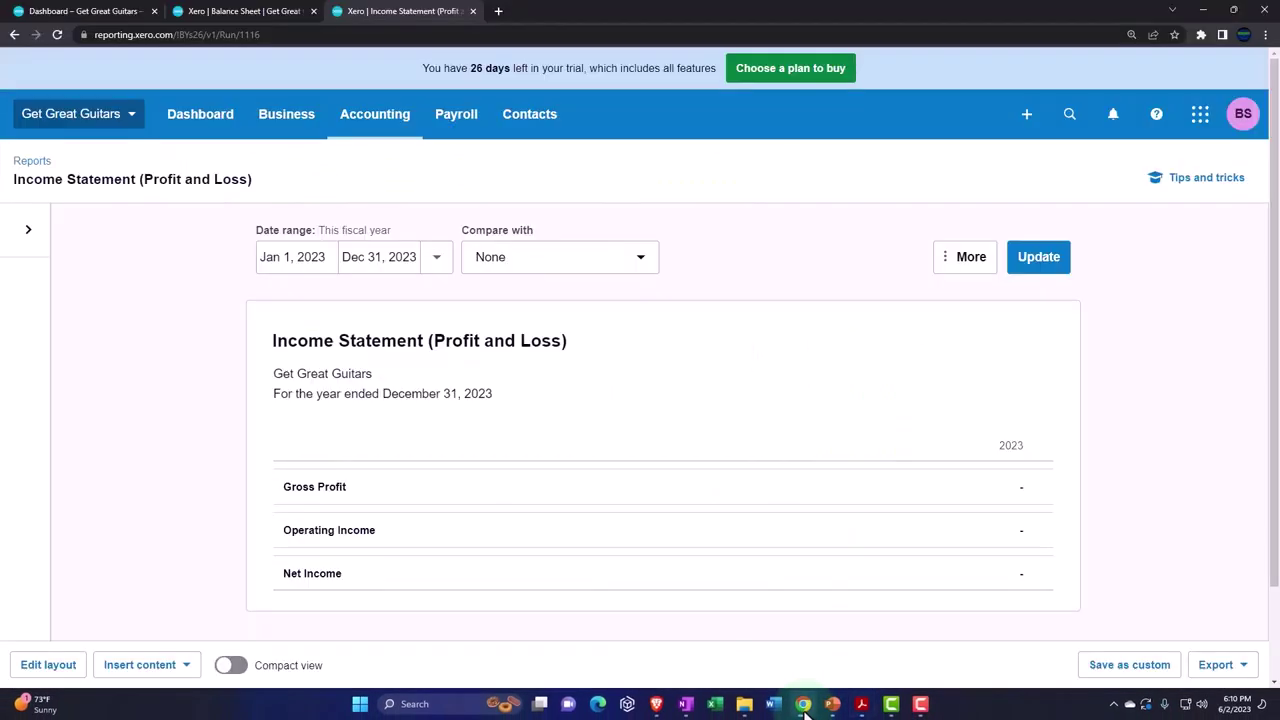
left_click(268, 11)
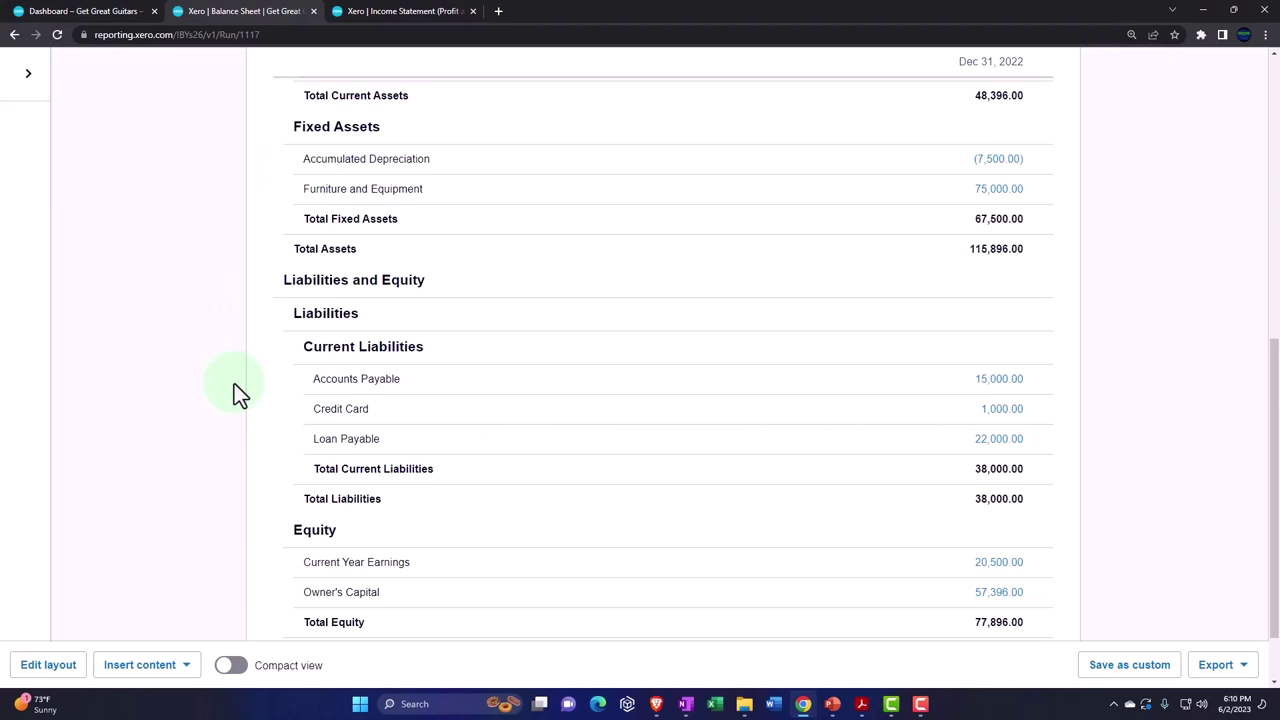
key("ctrl+plus")
scroll(234, 383, "down", 5)
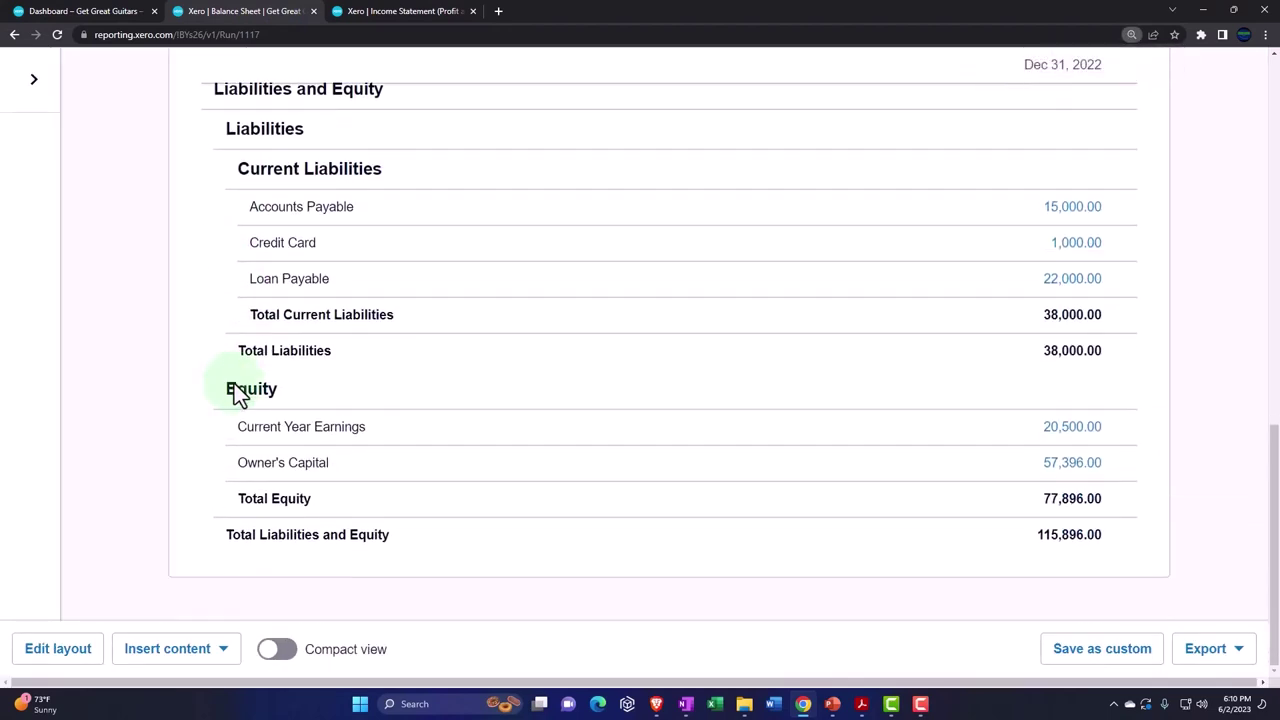
left_click(234, 392)
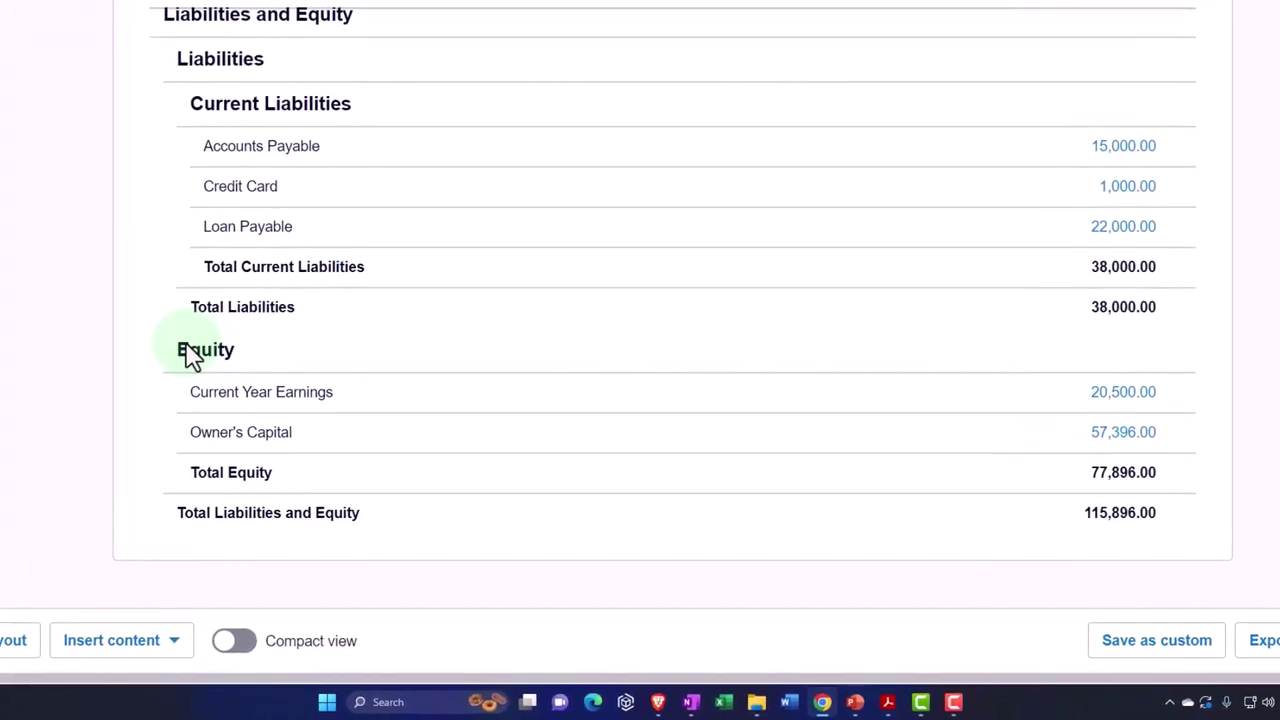
scroll(190, 355, "up", 5)
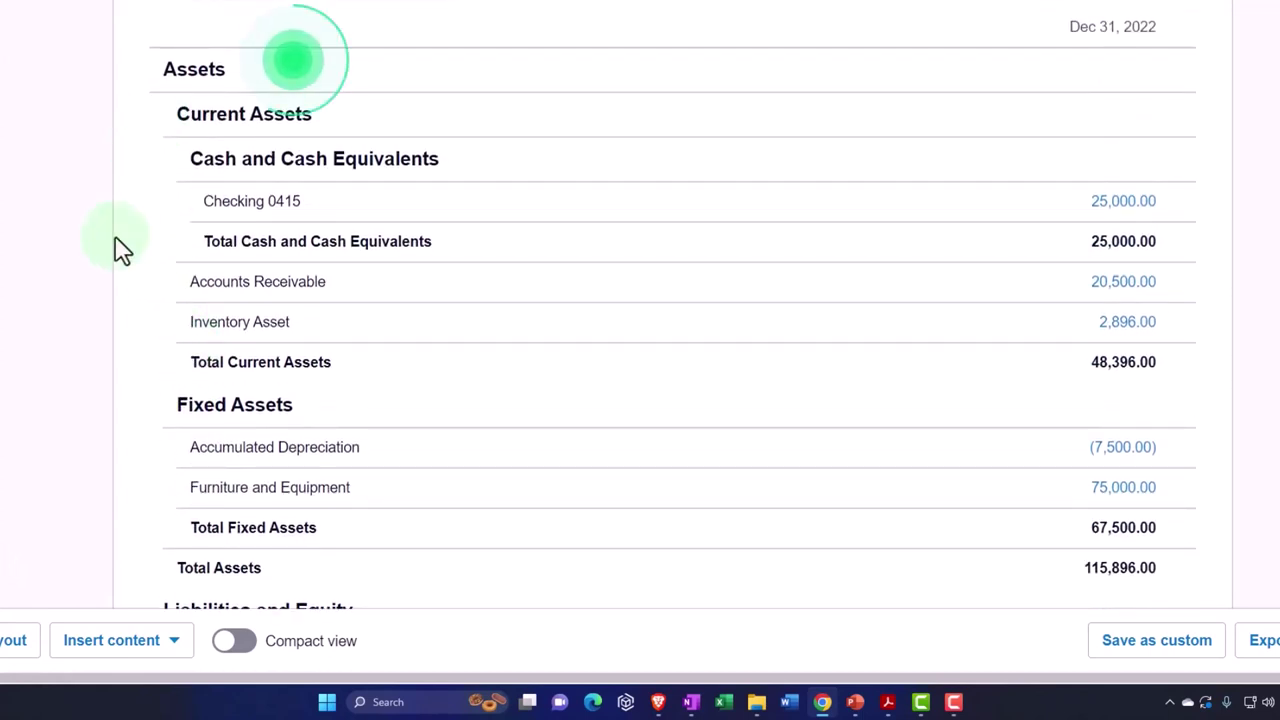
scroll(117, 260, "down", 5)
scroll(133, 378, "down", 1)
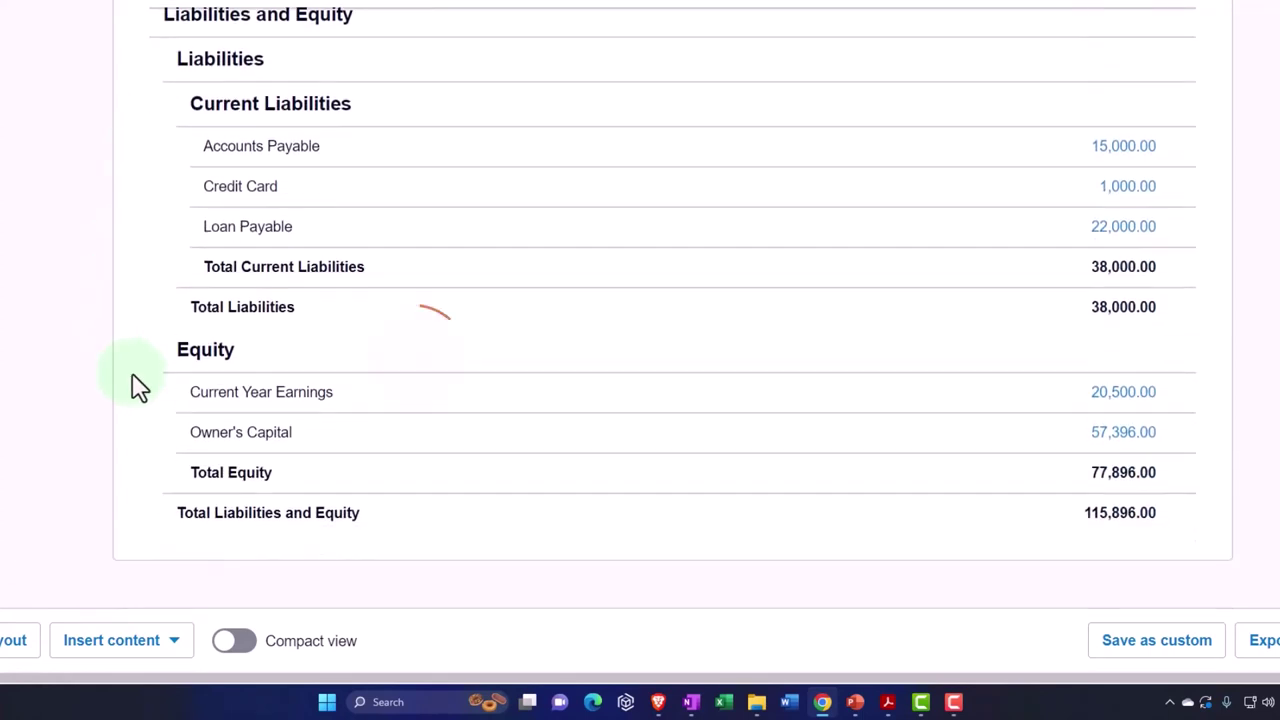
key("XF86Calculator")
scroll(150, 443, "up", 5)
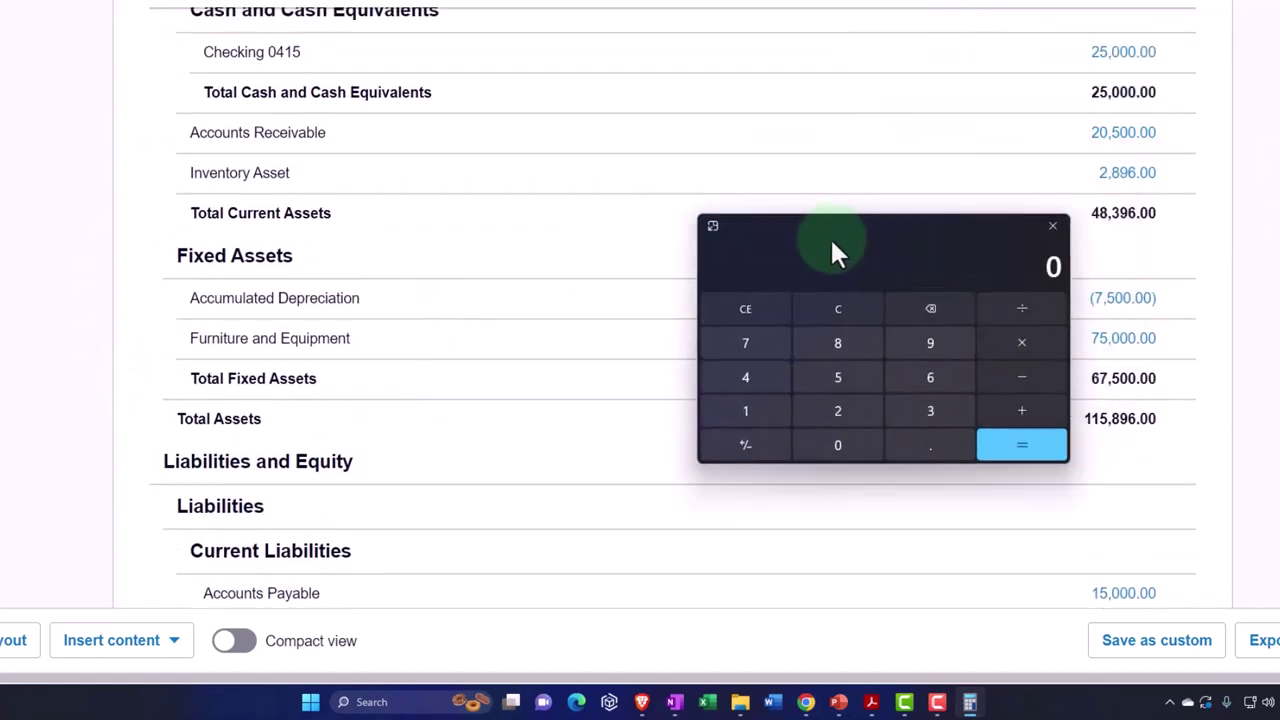
Calculate 115,896 minus 38,000 to confirm 77,896 equity, then close Calculator
left_click_drag(832, 242, 1057, 315)
scroll(600, 320, "down", 2)
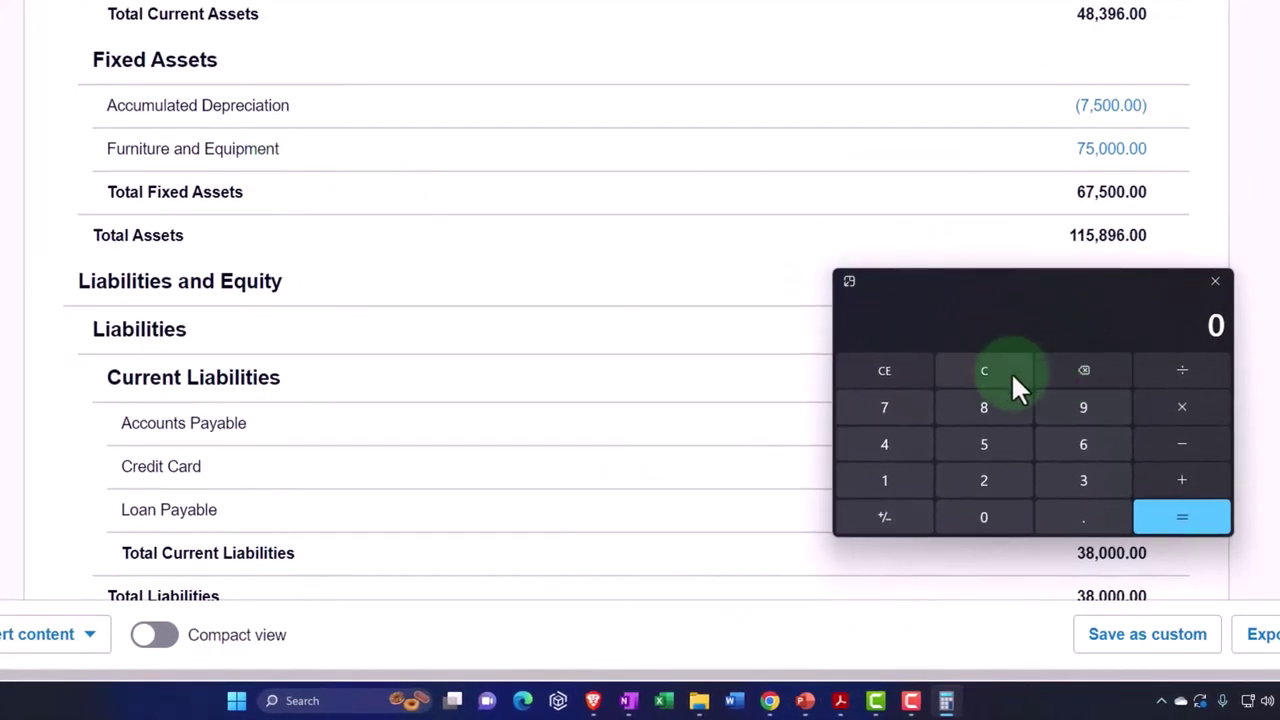
type("11")
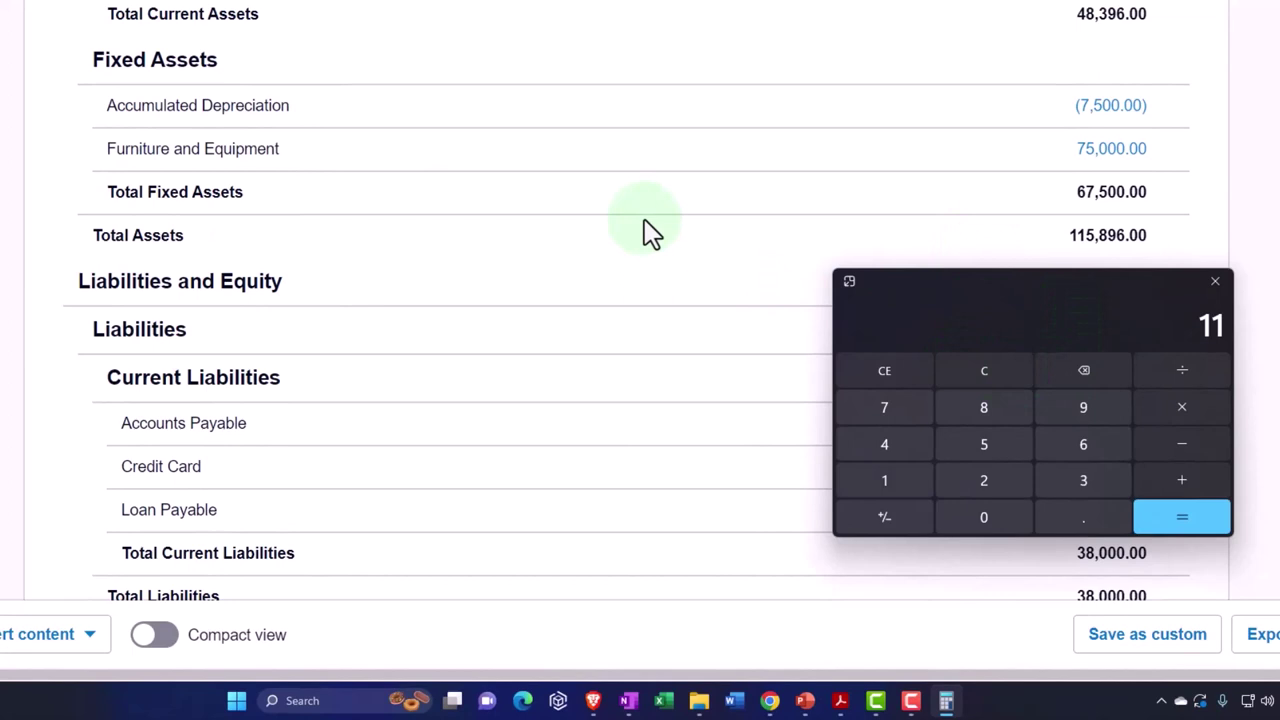
type("5,896")
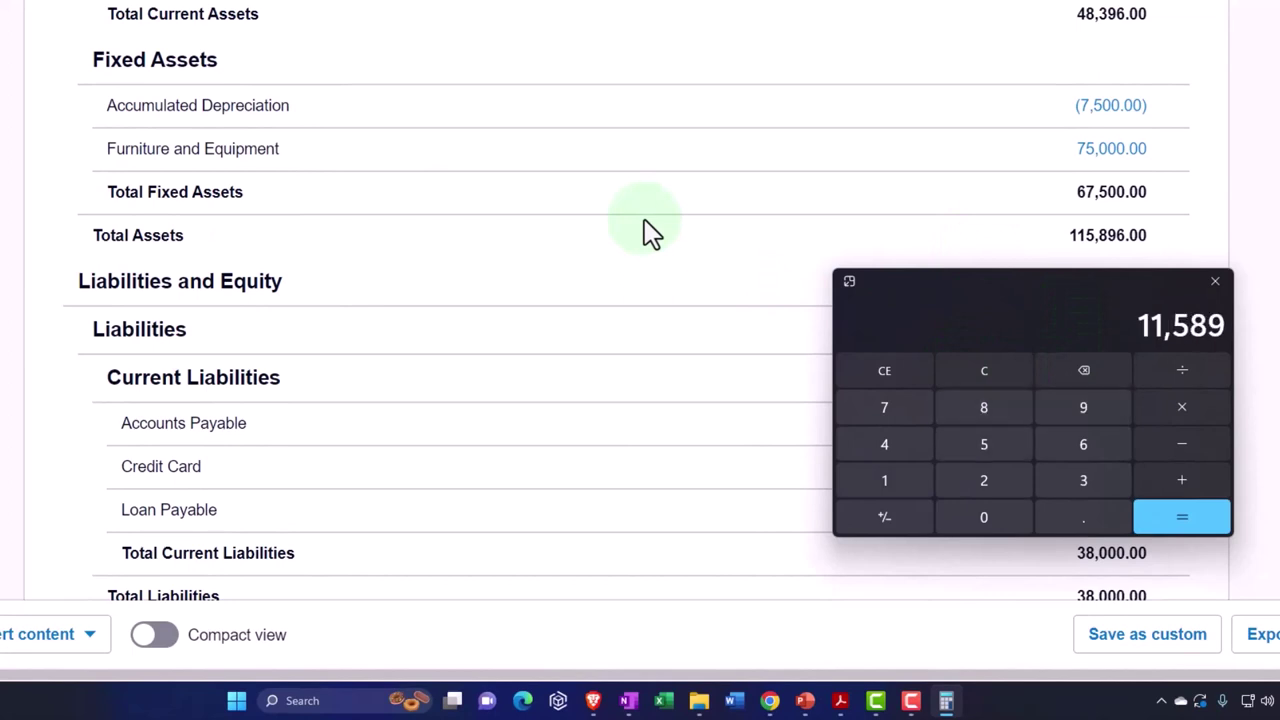
scroll(643, 220, "down", 3)
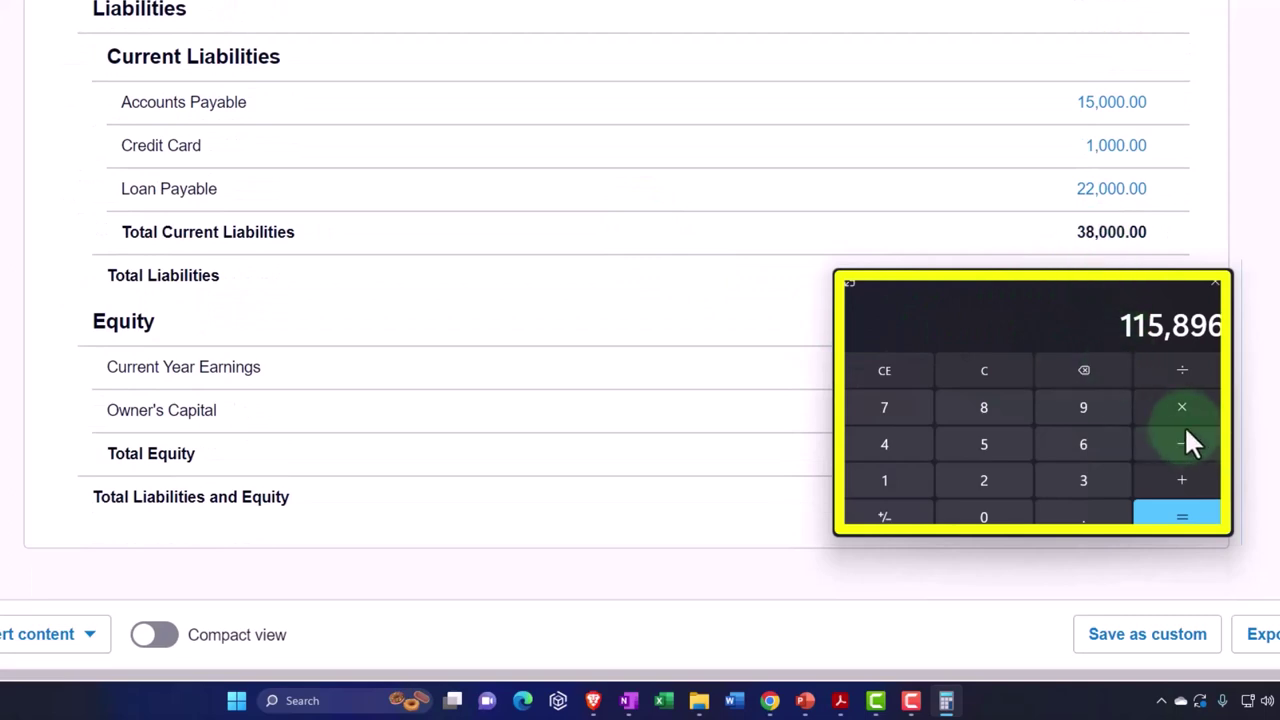
left_click(1195, 440)
type("38000")
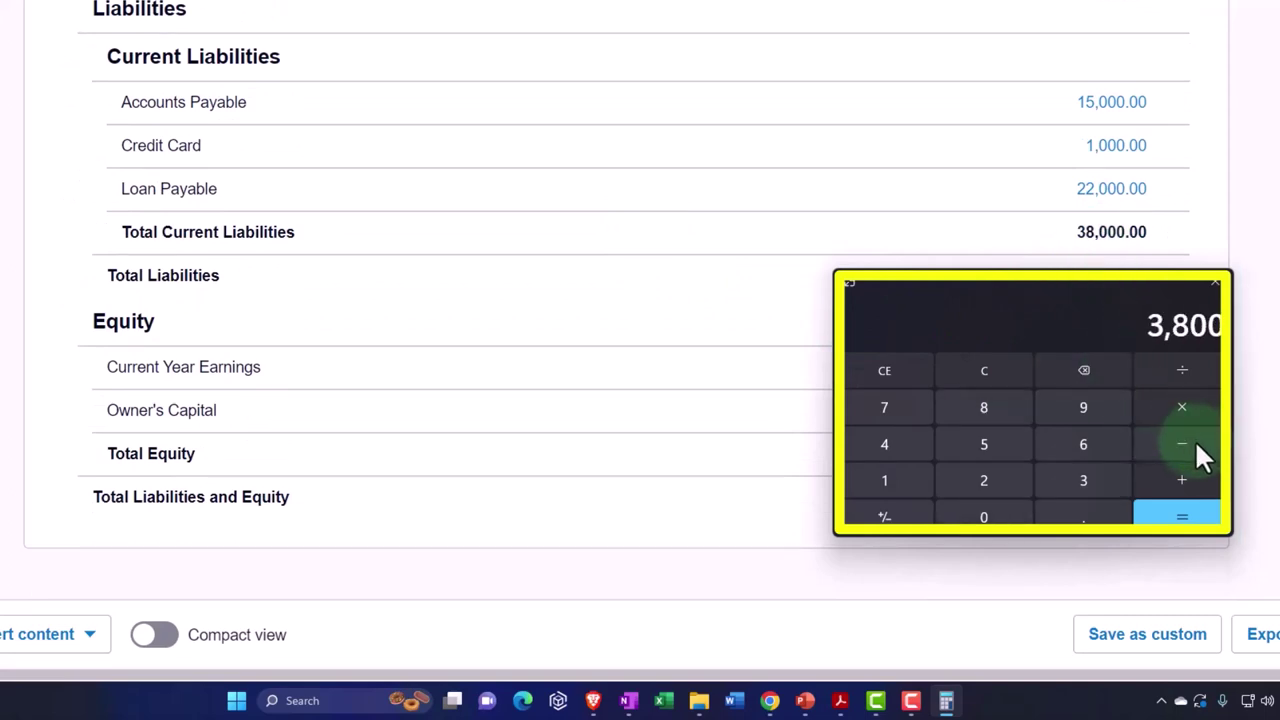
key("Return")
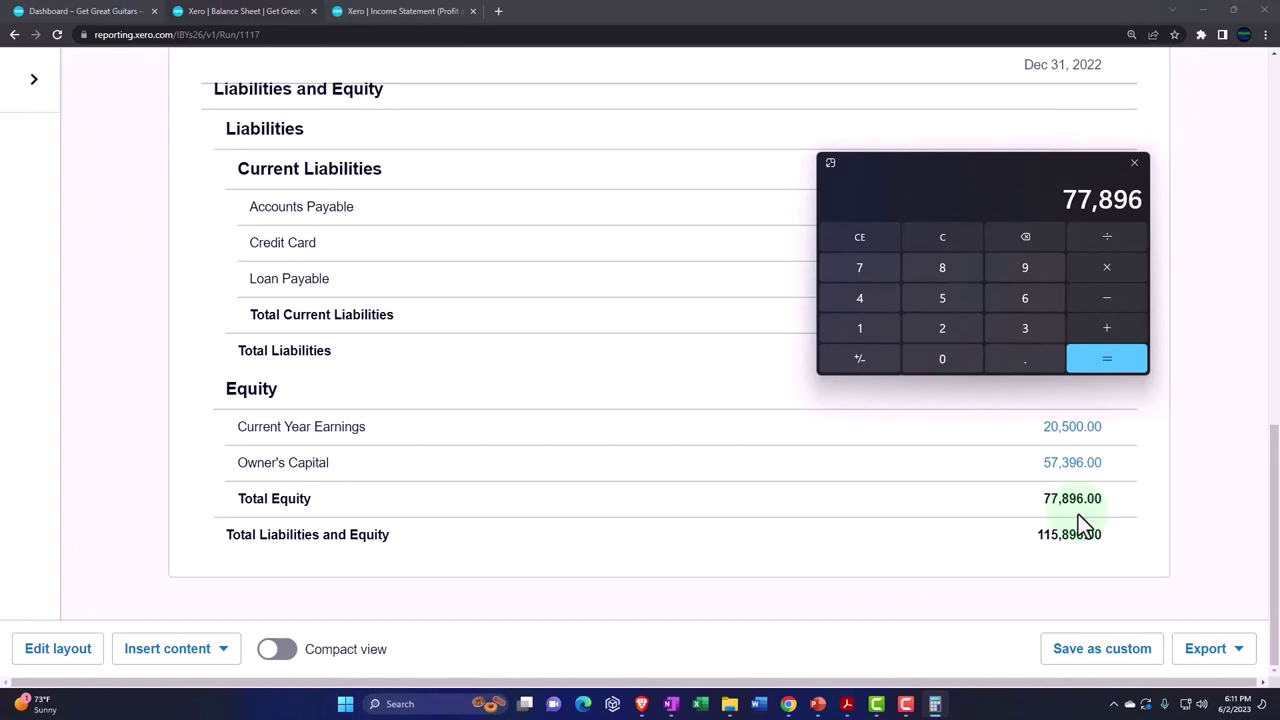
key("alt+F4")
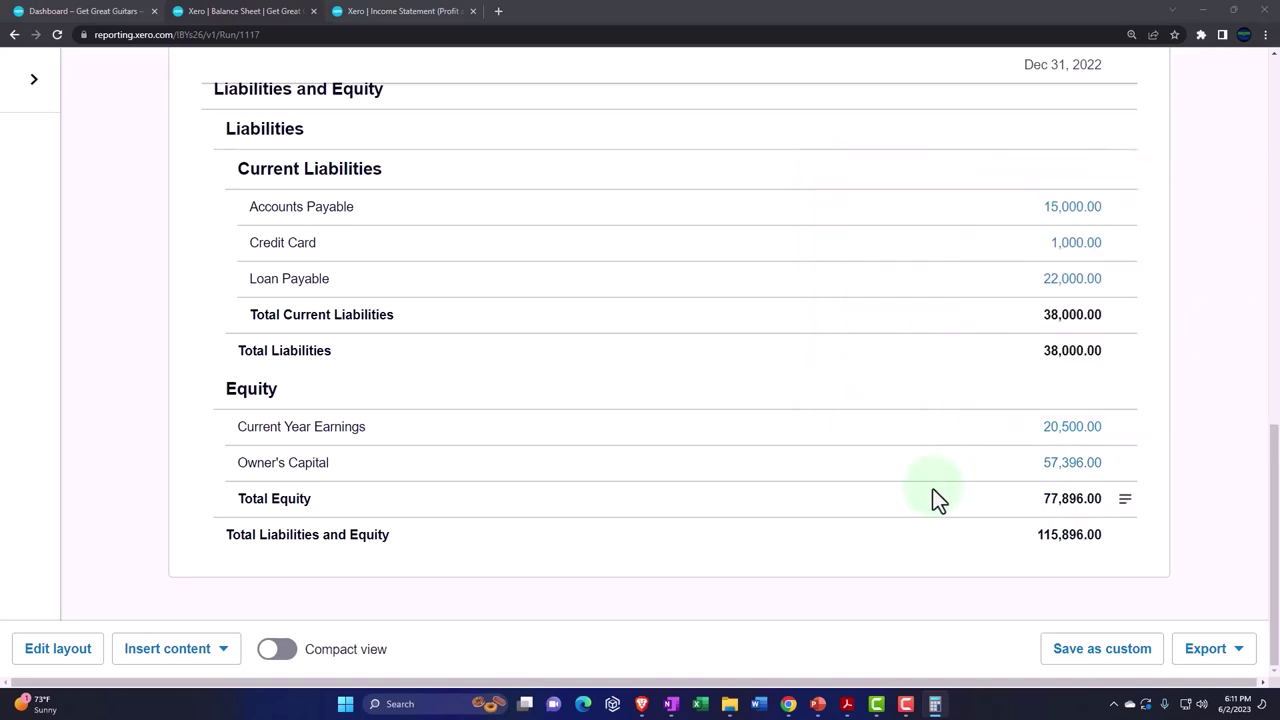
scroll(933, 489, "up", 3)
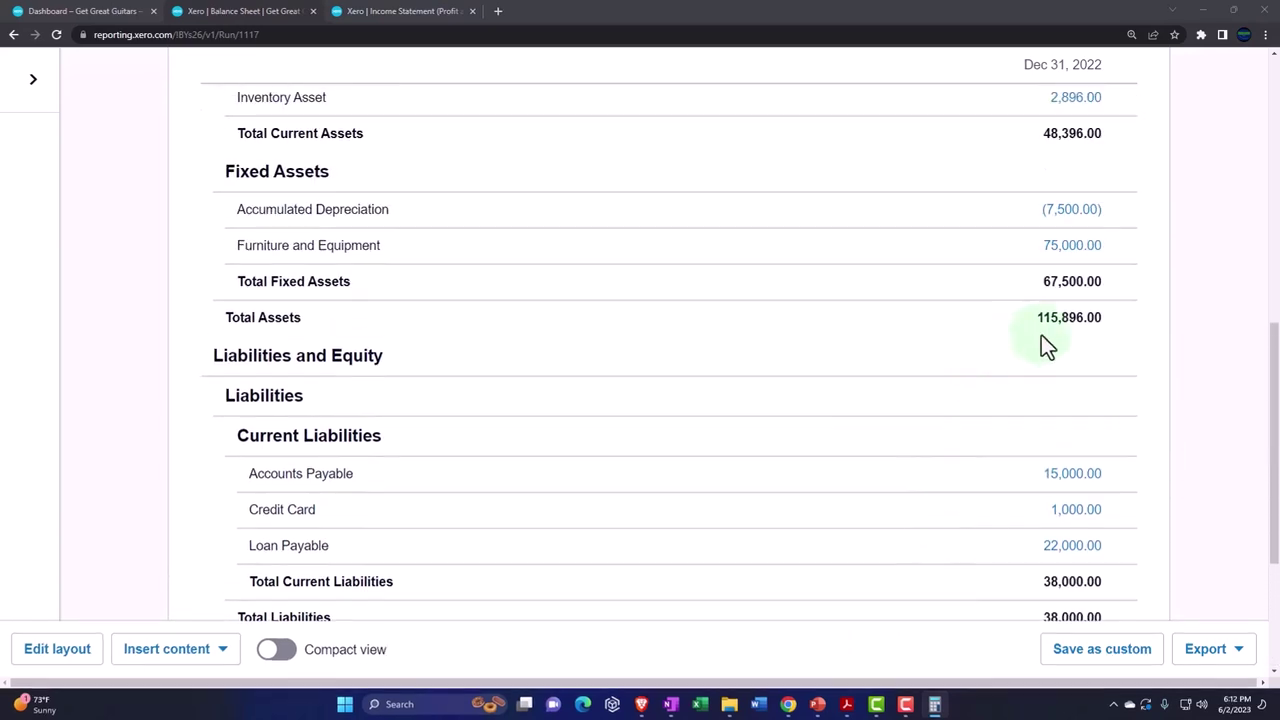
scroll(1045, 350, "down", 2)
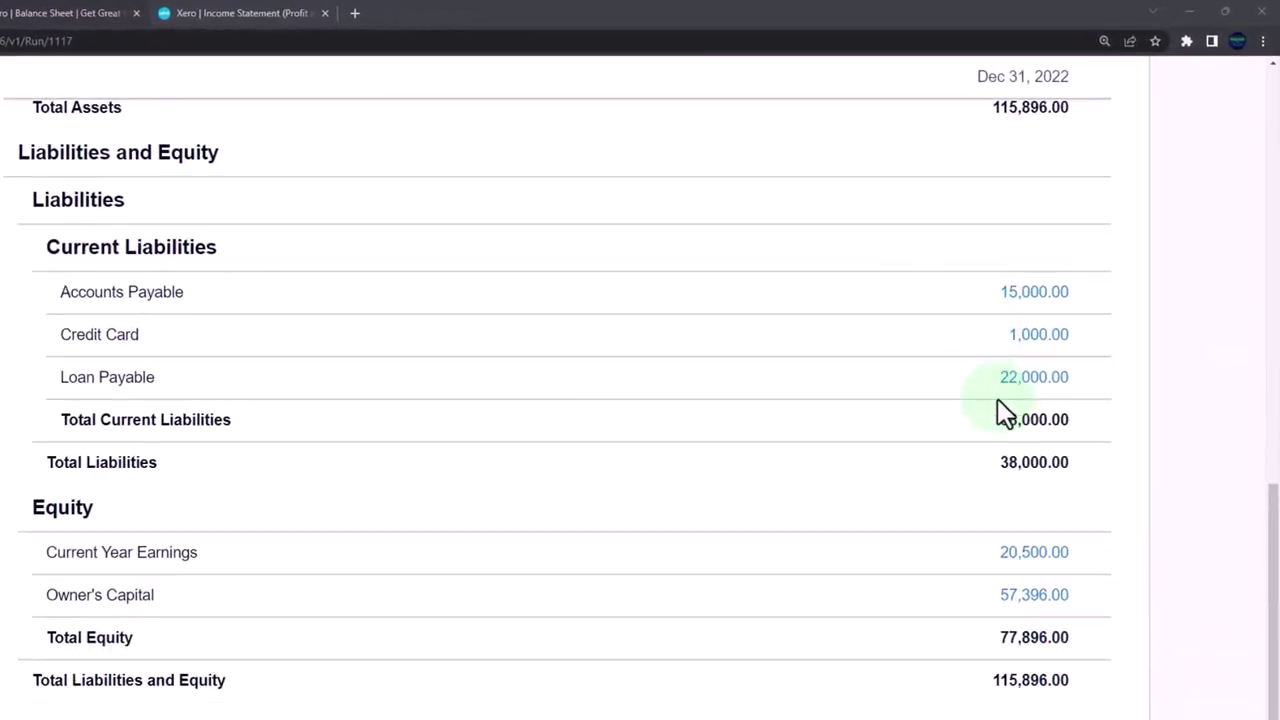
scroll(1000, 450, "down", 1)
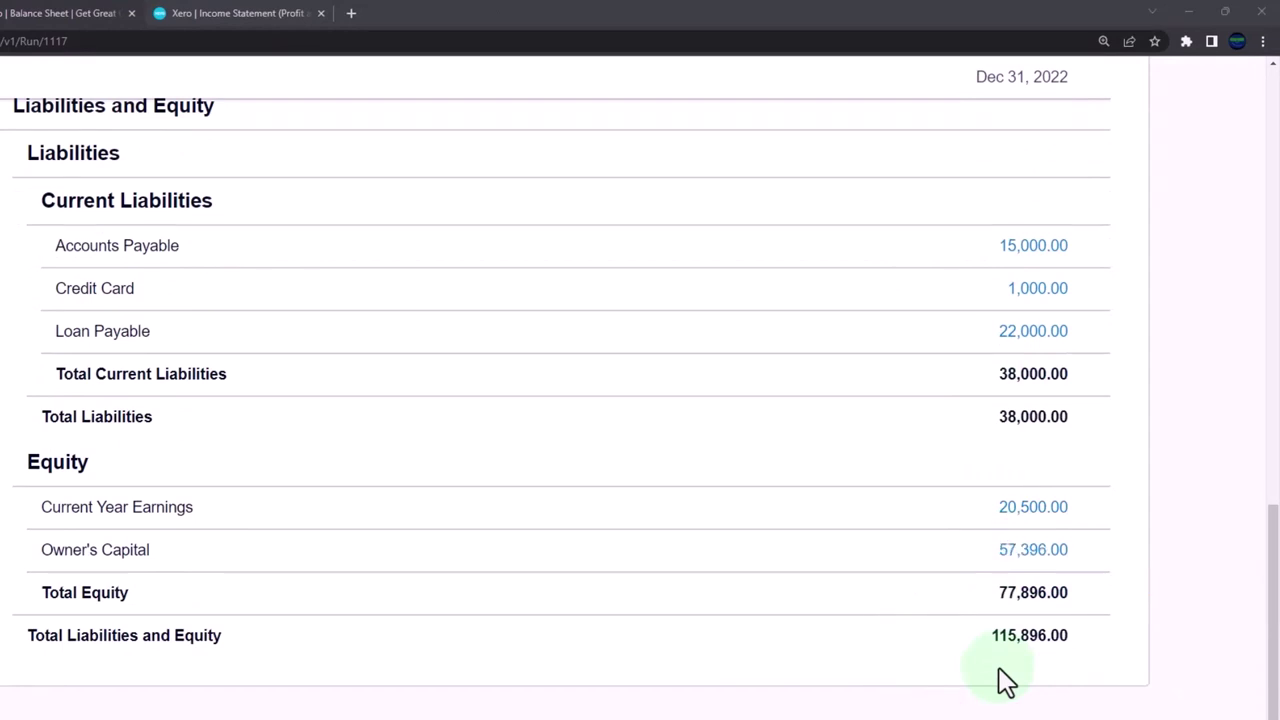
scroll(1005, 680, "up", 6)
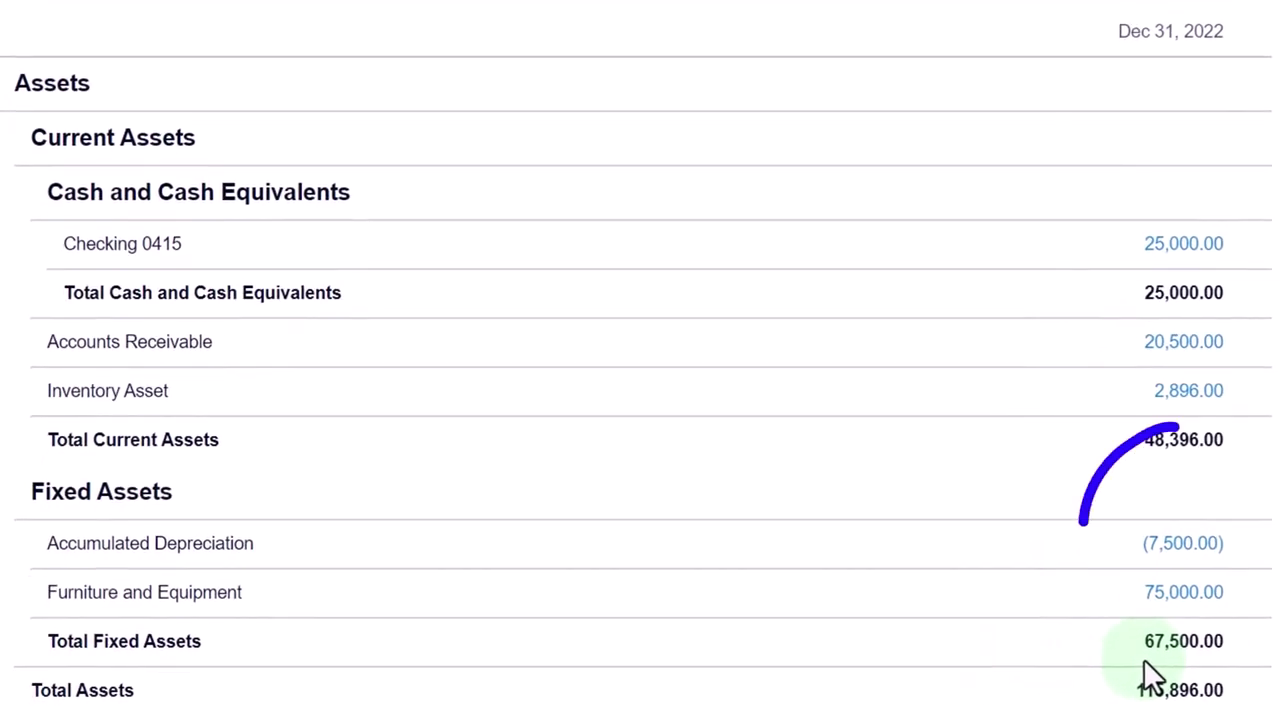
scroll(1143, 658, "down", 2)
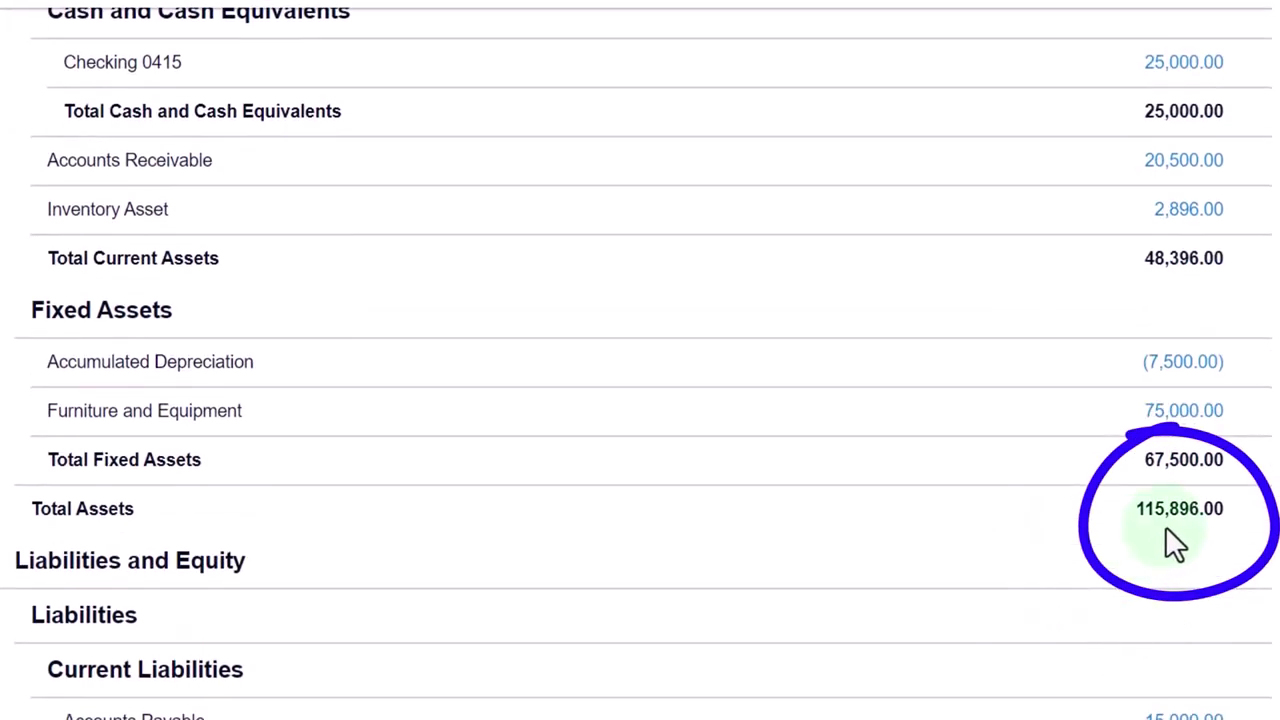
scroll(1166, 530, "down", 4)
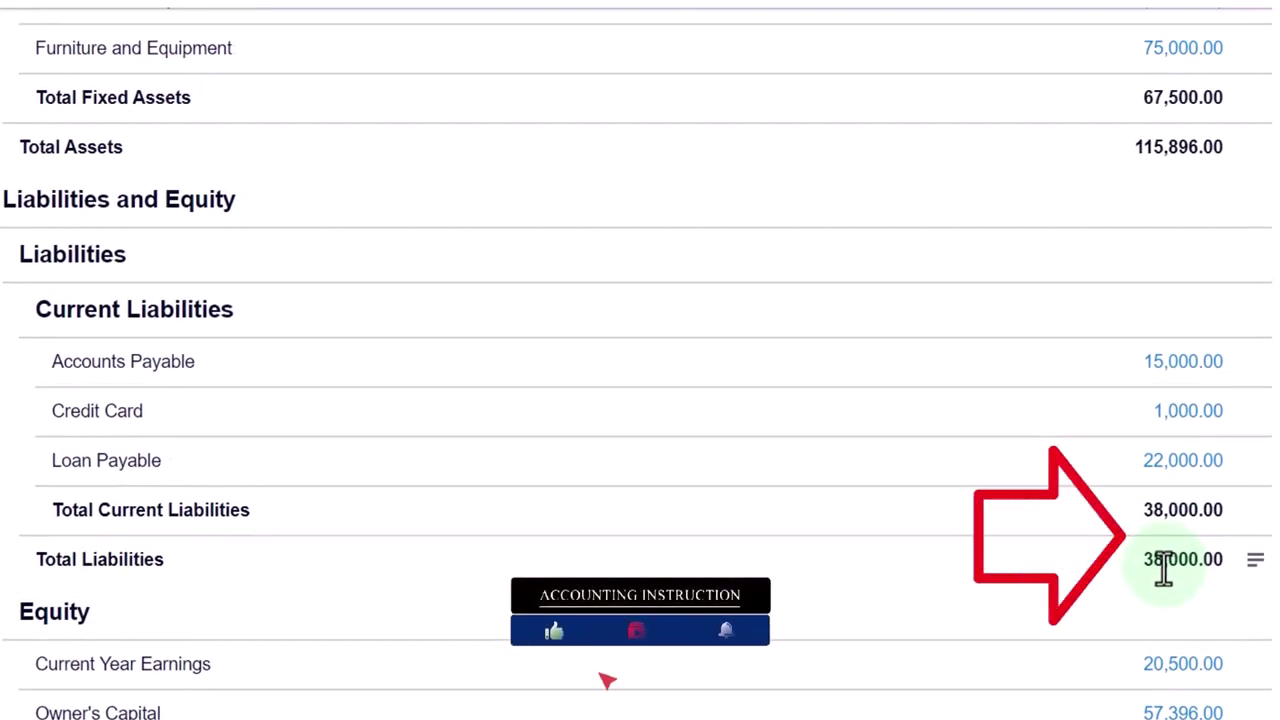
scroll(1163, 568, "down", 3)
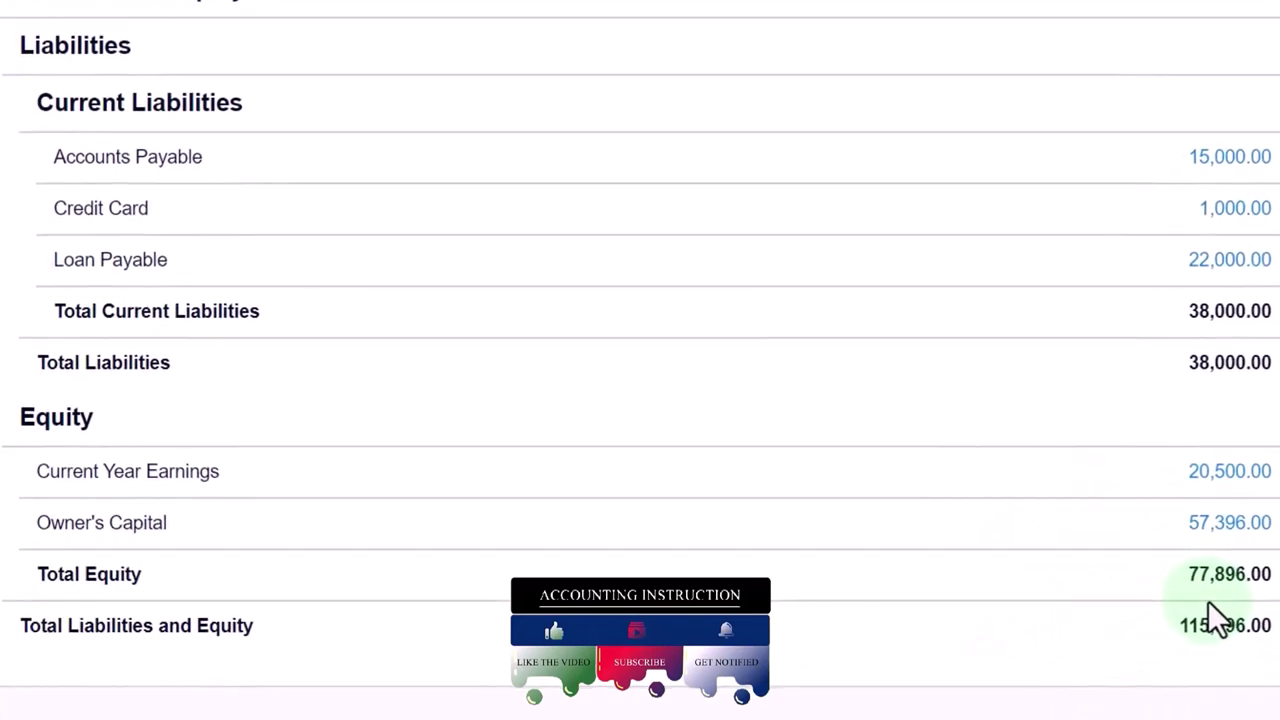
scroll(1208, 601, "up", 3)
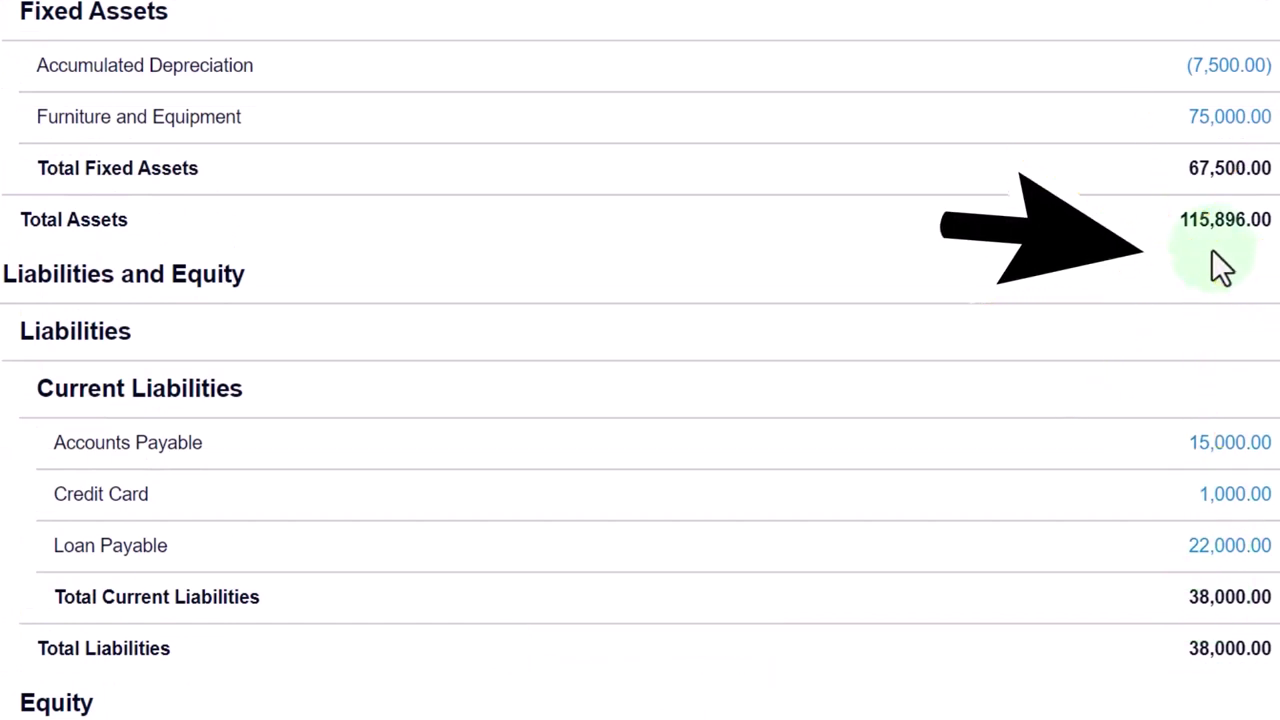
scroll(1212, 249, "down", 1)
scroll(1212, 249, "down", 1)
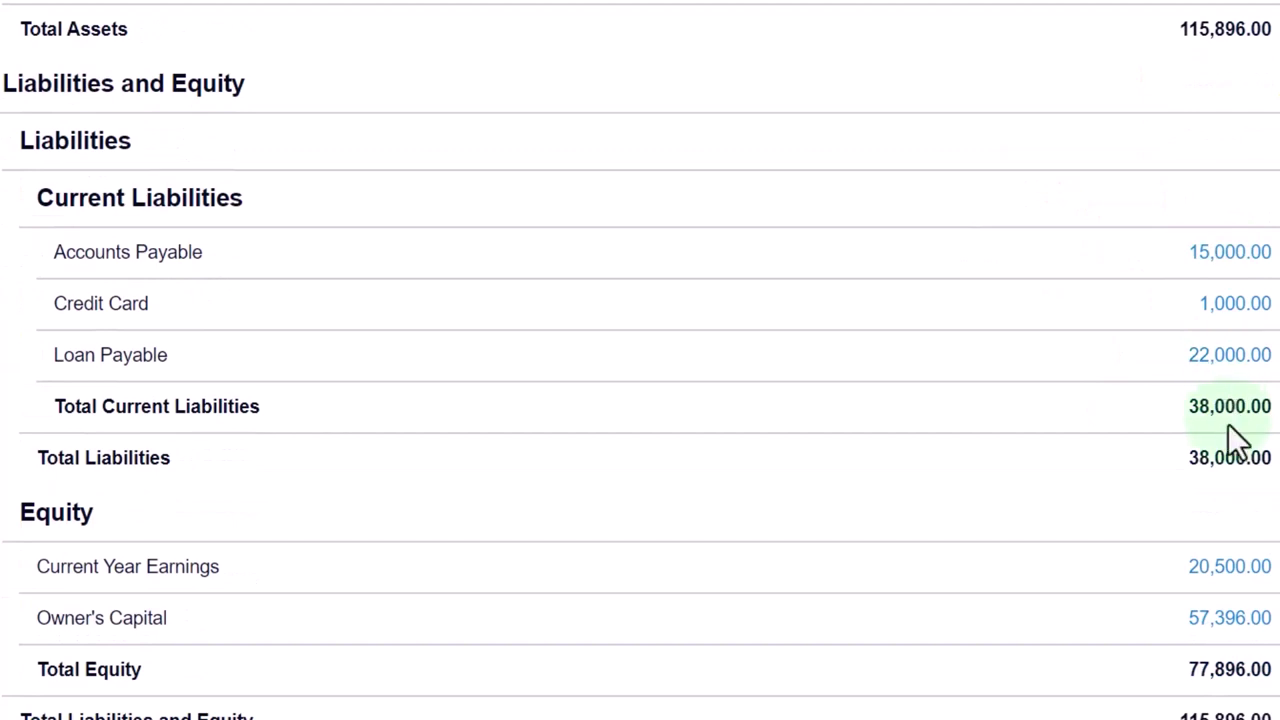
scroll(1228, 424, "down", 1)
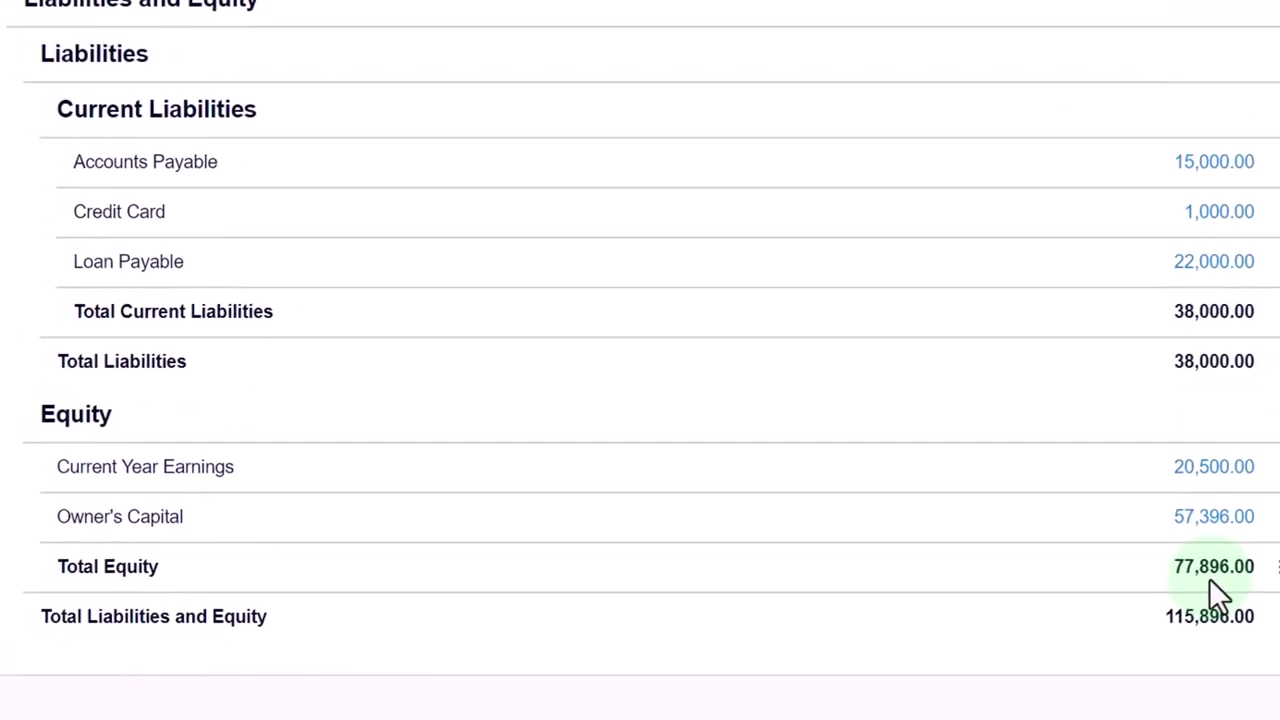
left_click(1210, 580)
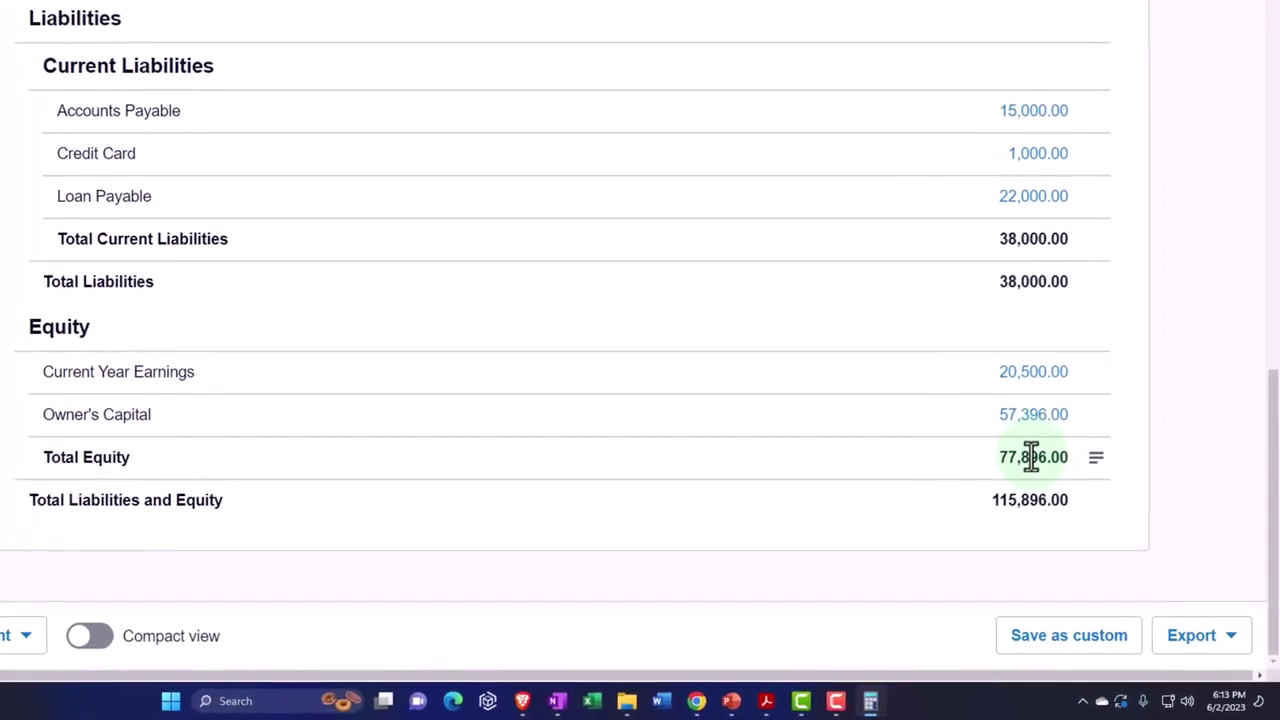
left_click(1031, 457)
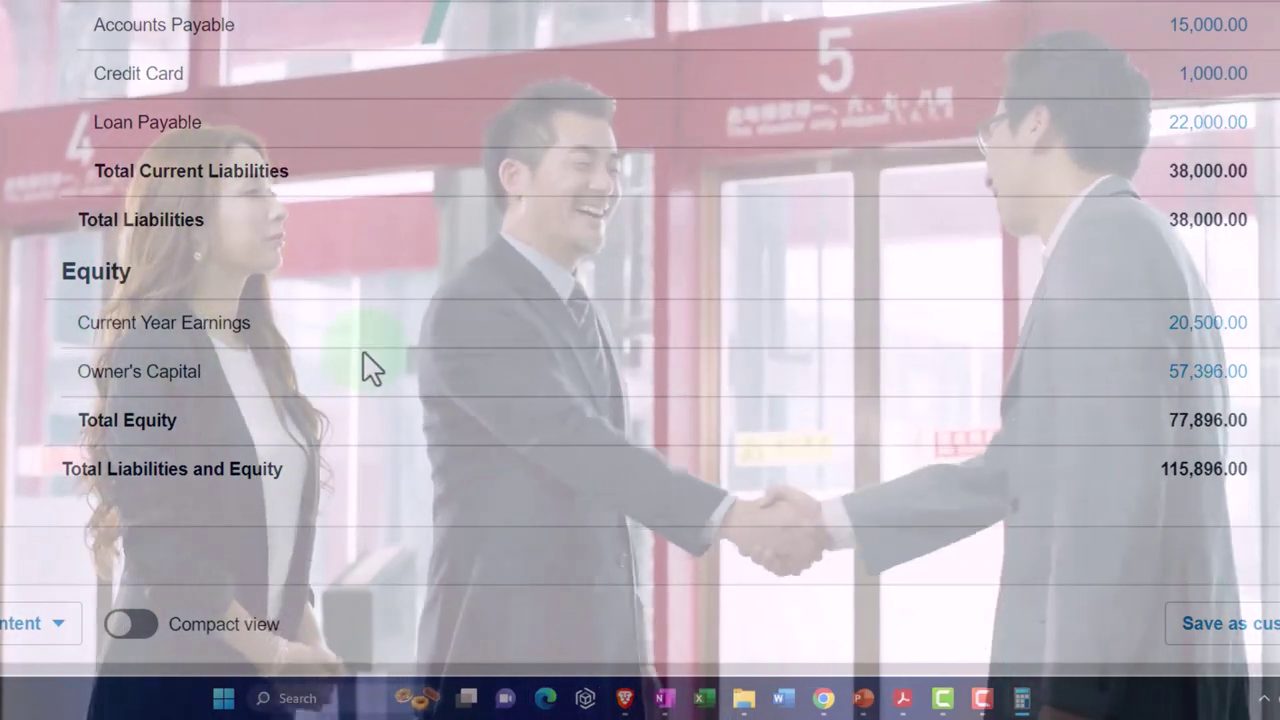
mouse_move(428, 360)
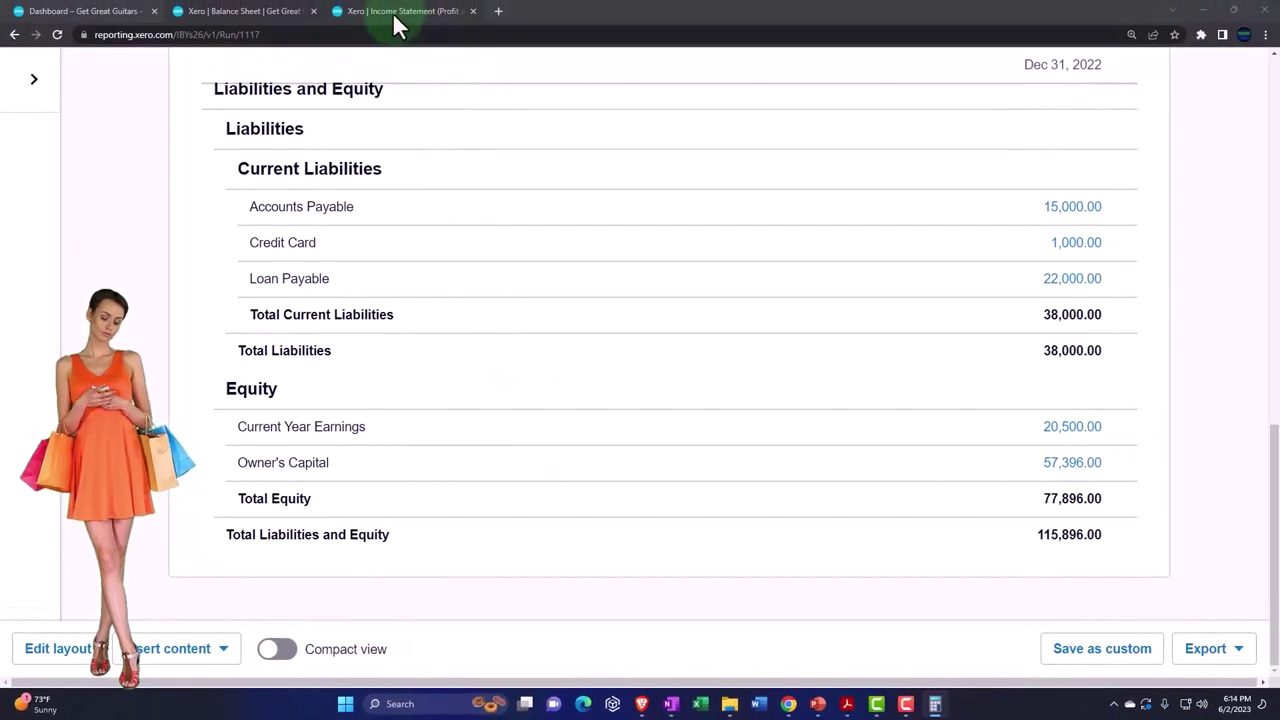
Show the Income Statement for Last fiscal year (2022) at 125% zoom
left_click(395, 14)
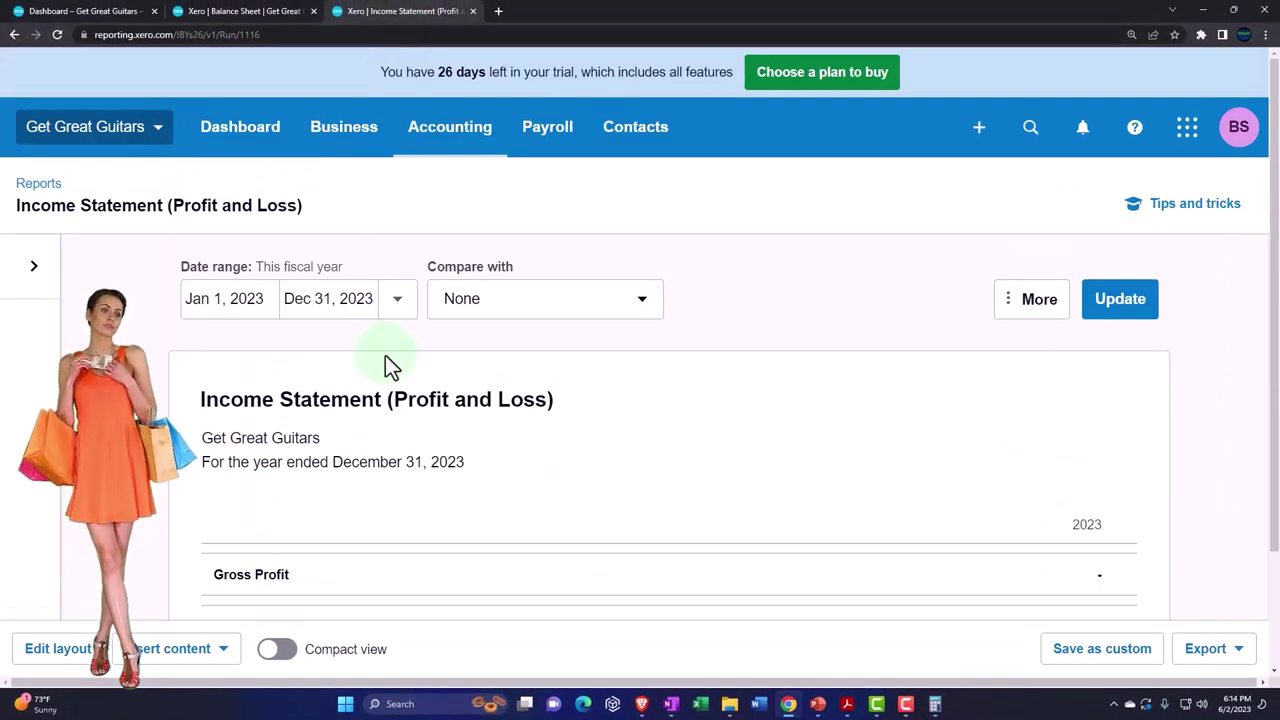
scroll(385, 355, "down", 1)
key("ctrl+minus")
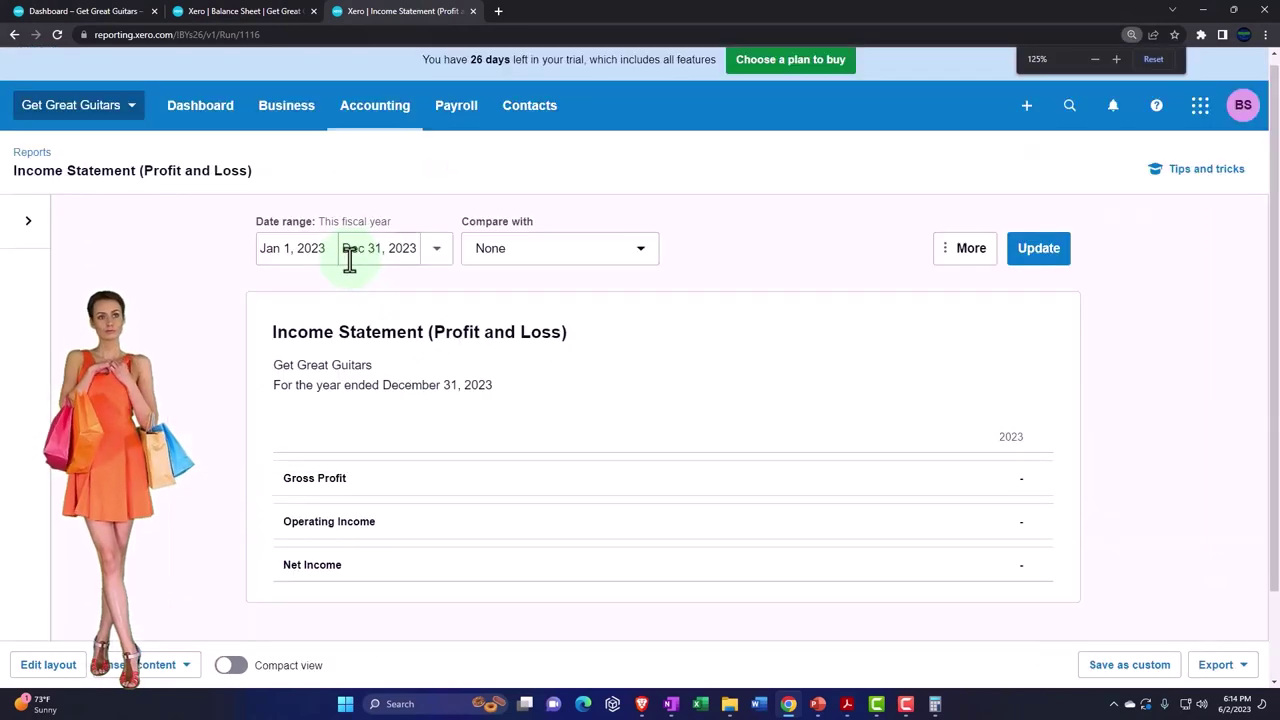
left_click(437, 250)
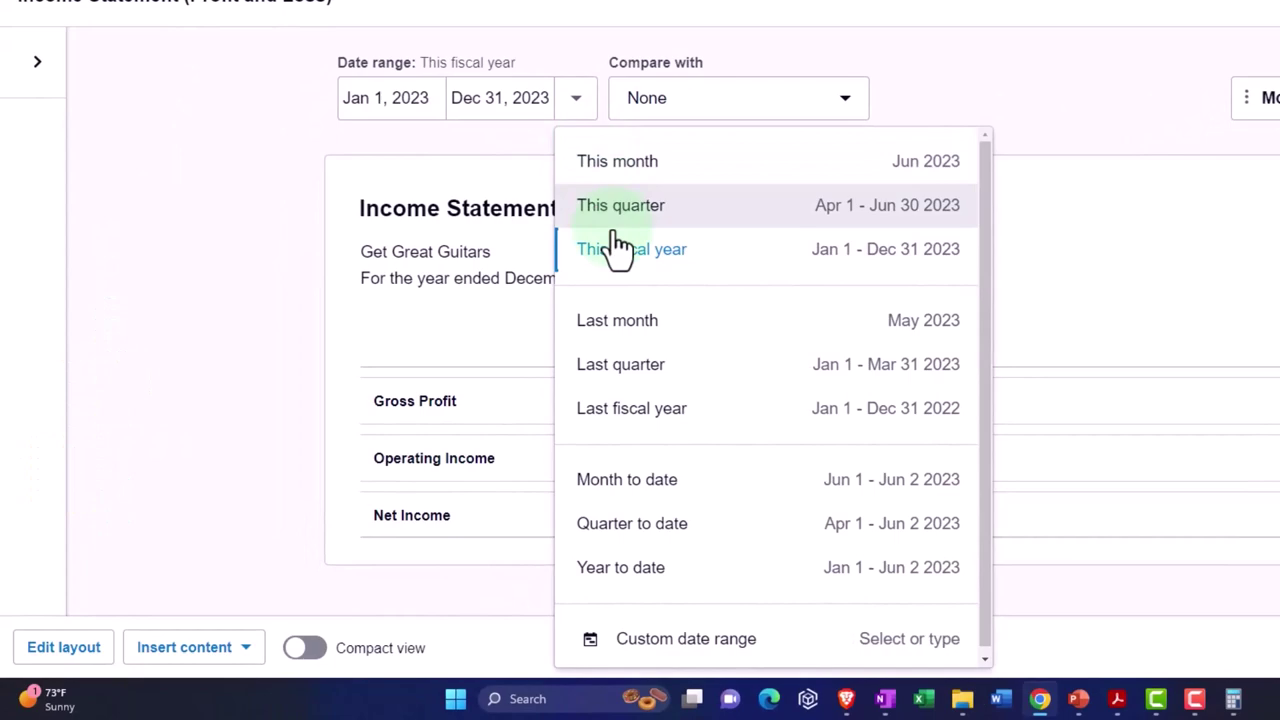
left_click(645, 410)
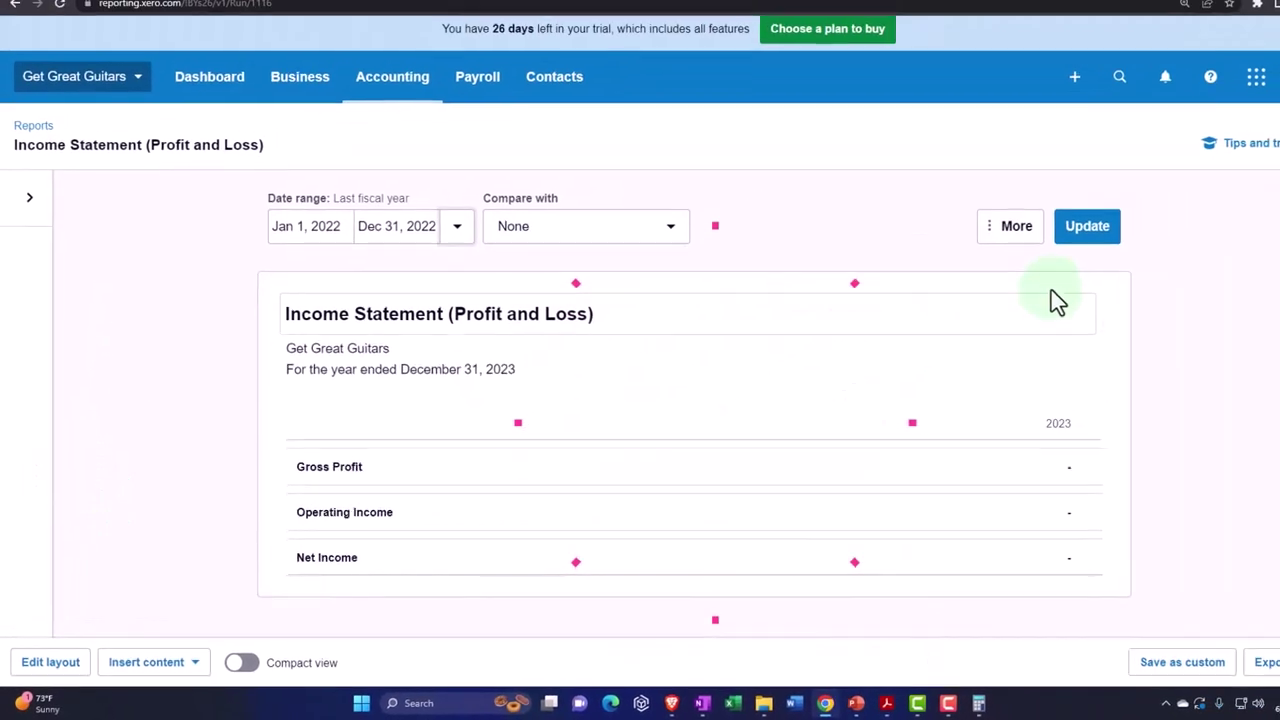
left_click(1087, 226)
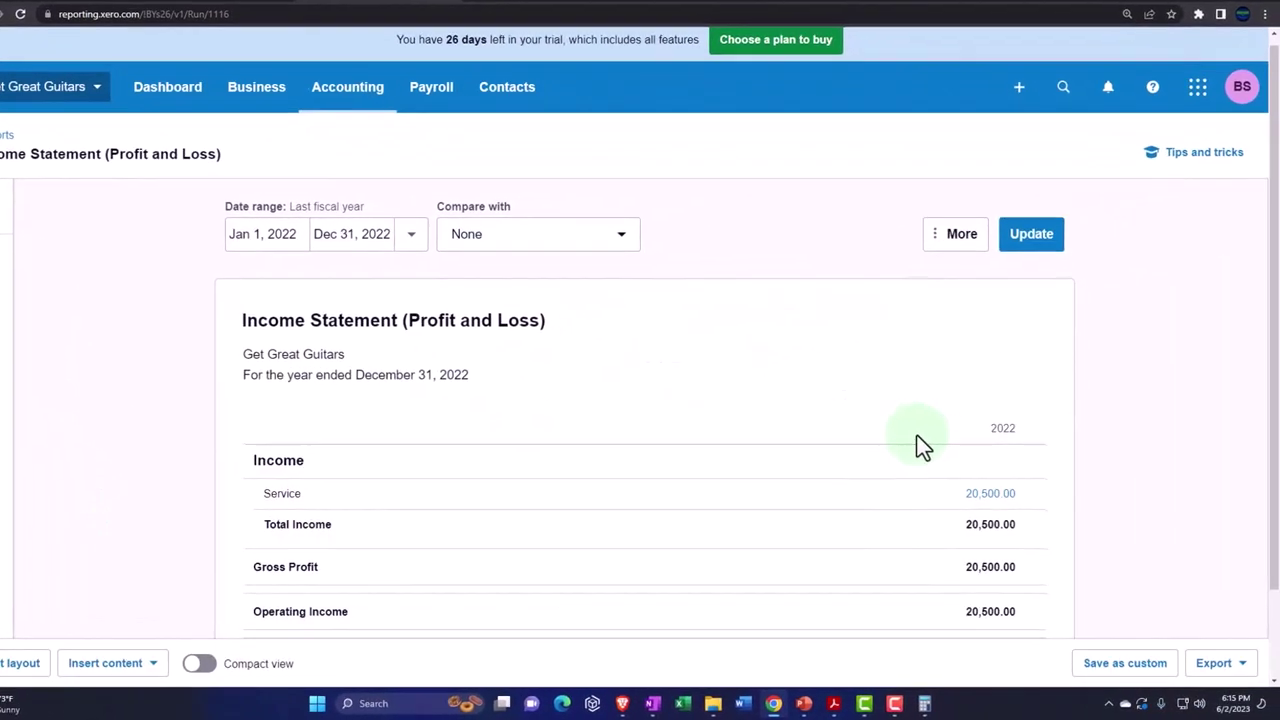
scroll(918, 438, "down", 3)
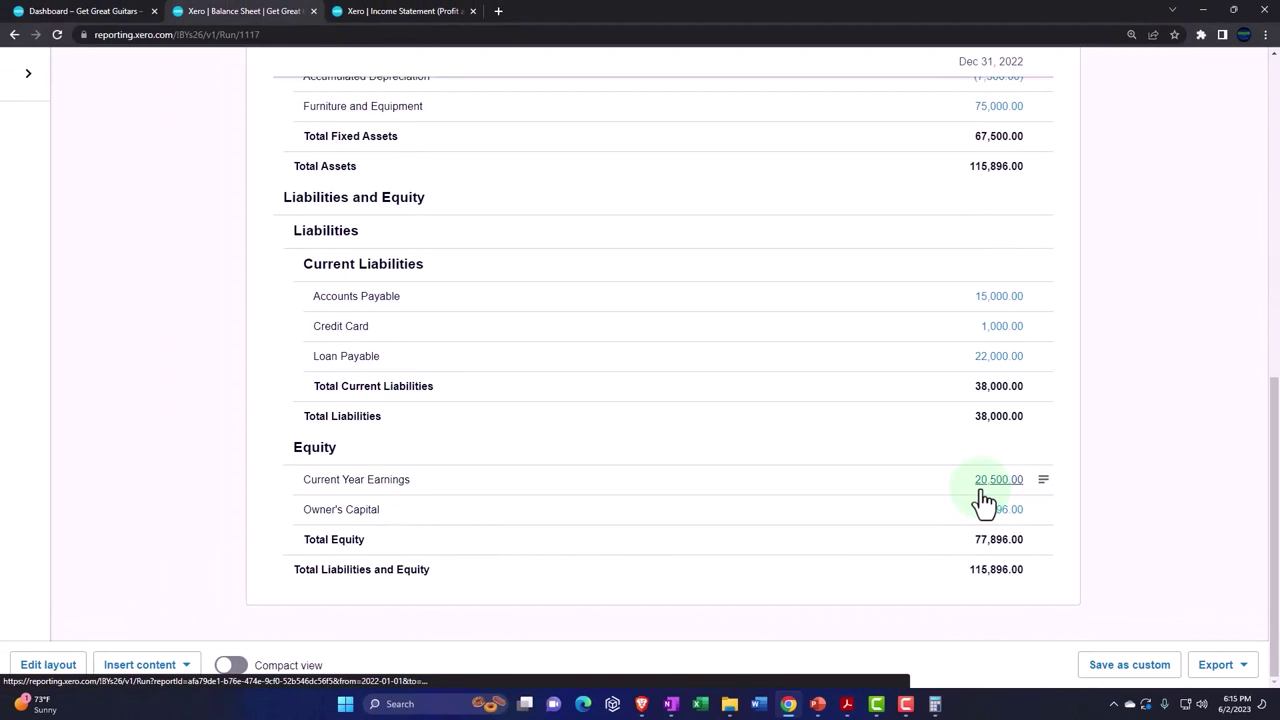
Switch the Income Statement back to This fiscal year, 2023, and update it
left_click(390, 20)
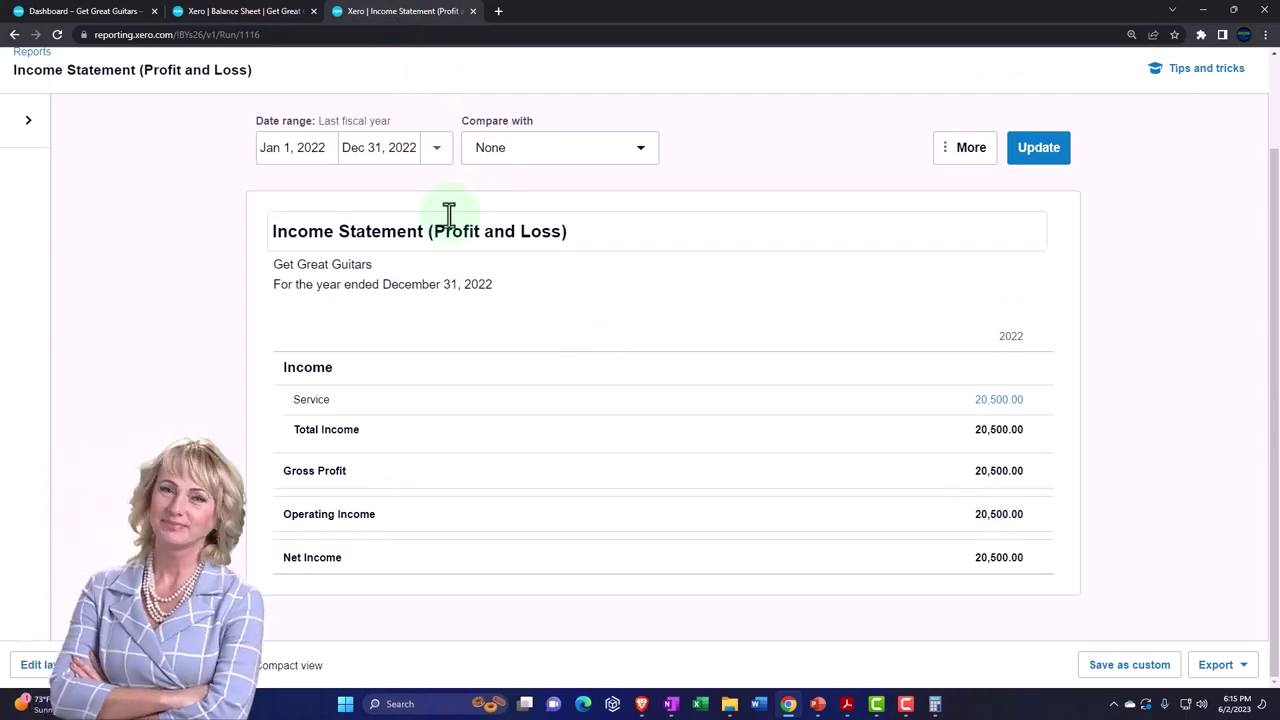
left_click(527, 161)
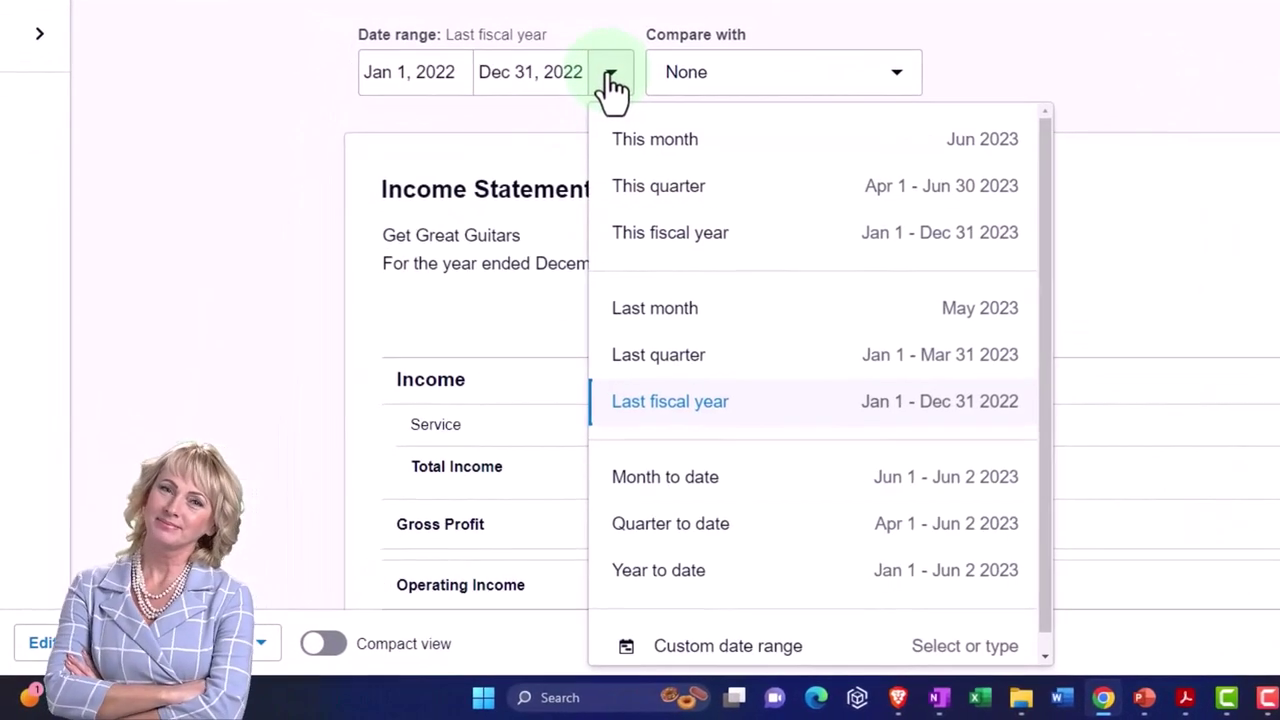
left_click(662, 232)
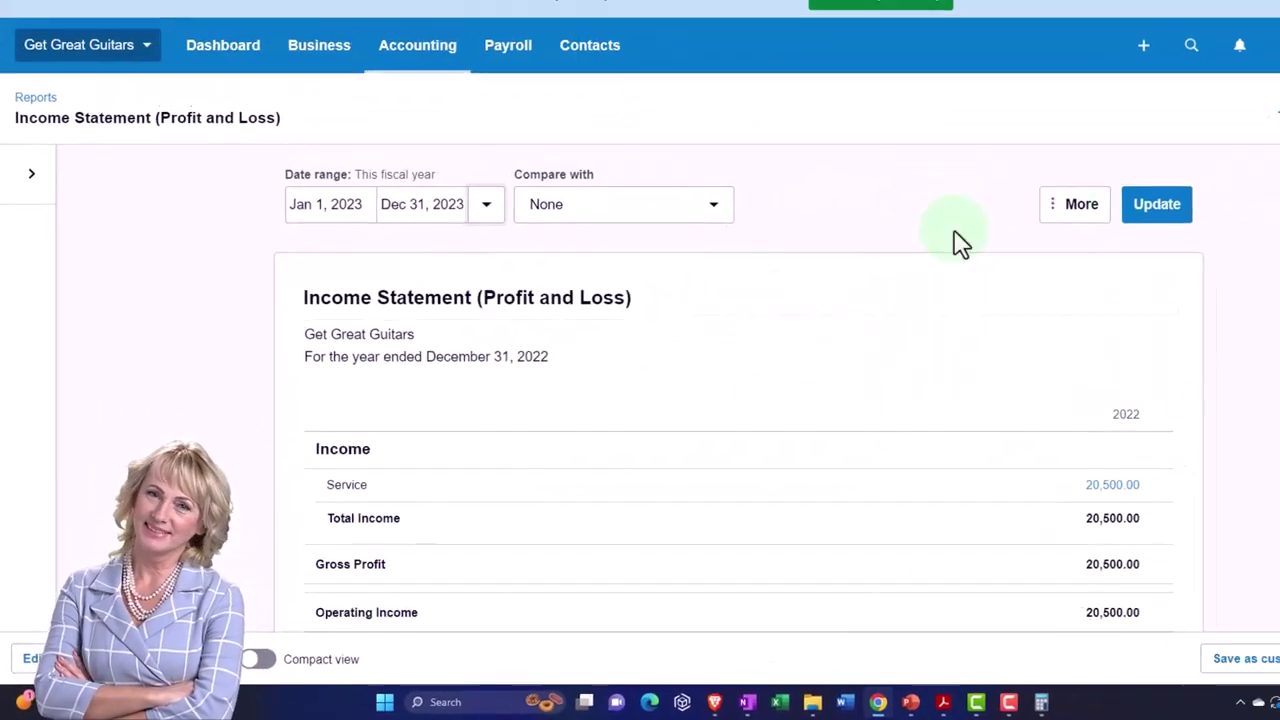
left_click(1046, 255)
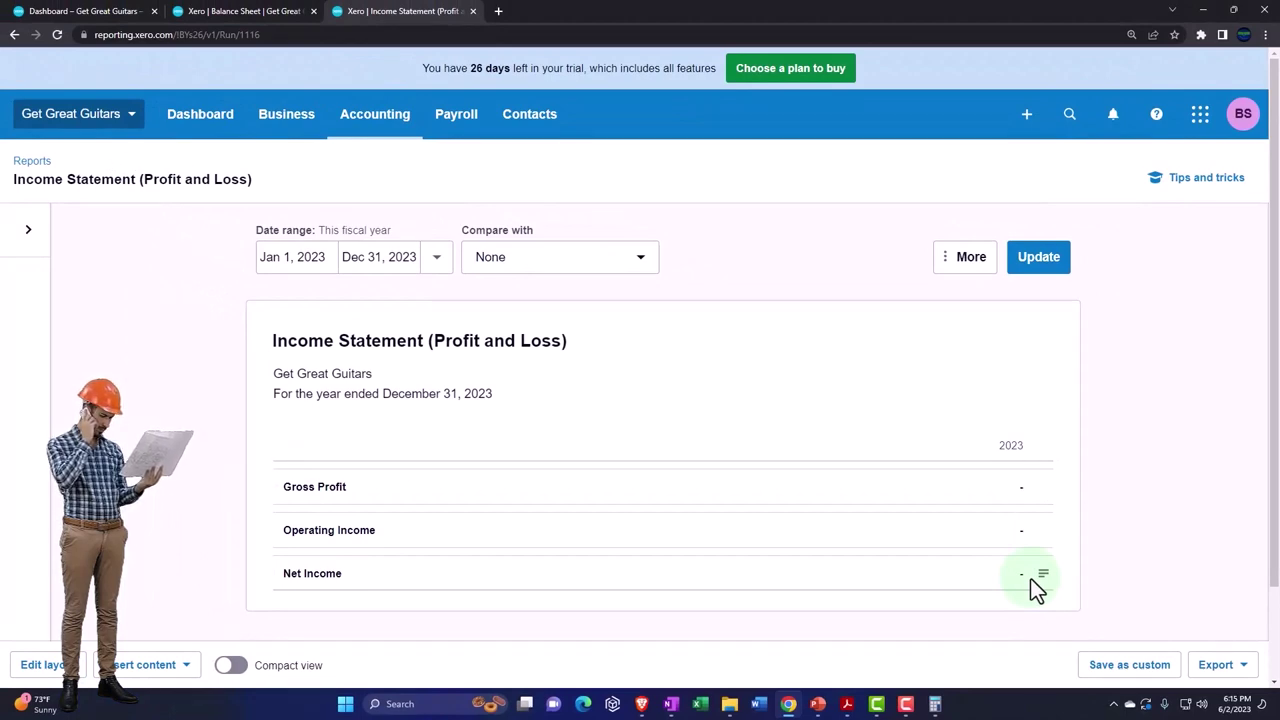
Set the Balance Sheet date to End of last quarter (March 31, 2023) and update
left_click(266, 14)
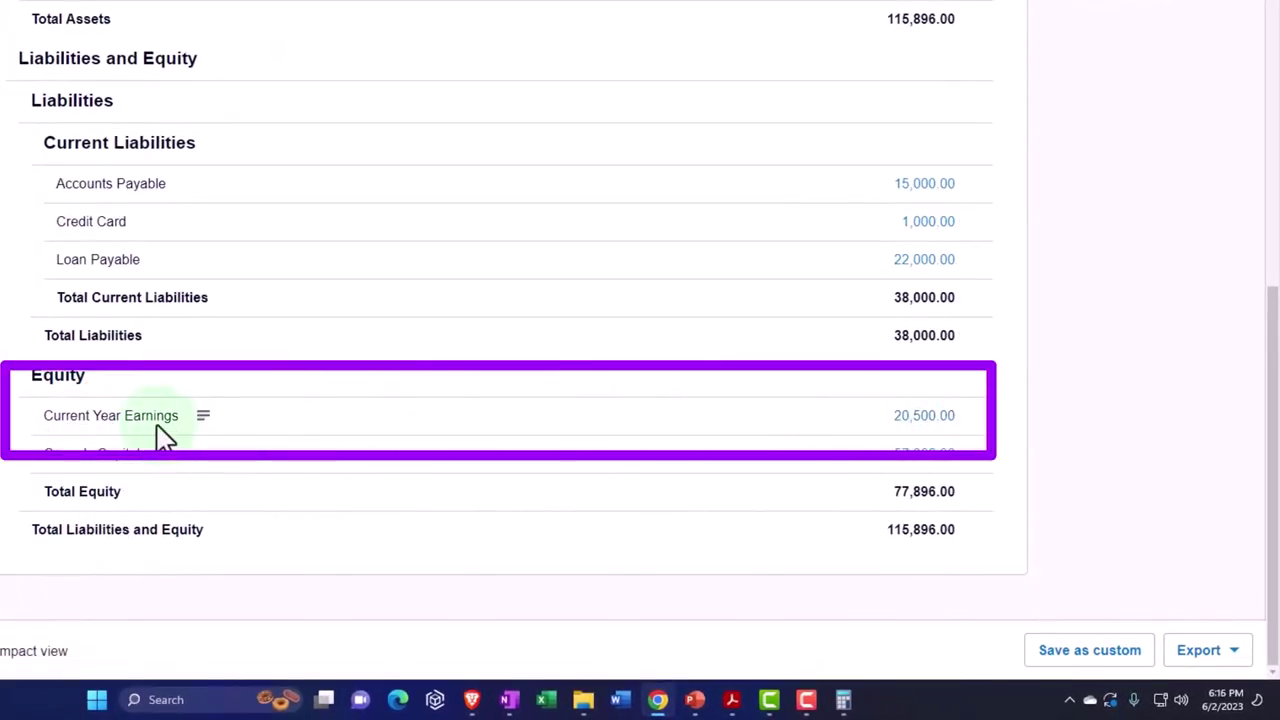
scroll(162, 432, "up", 9)
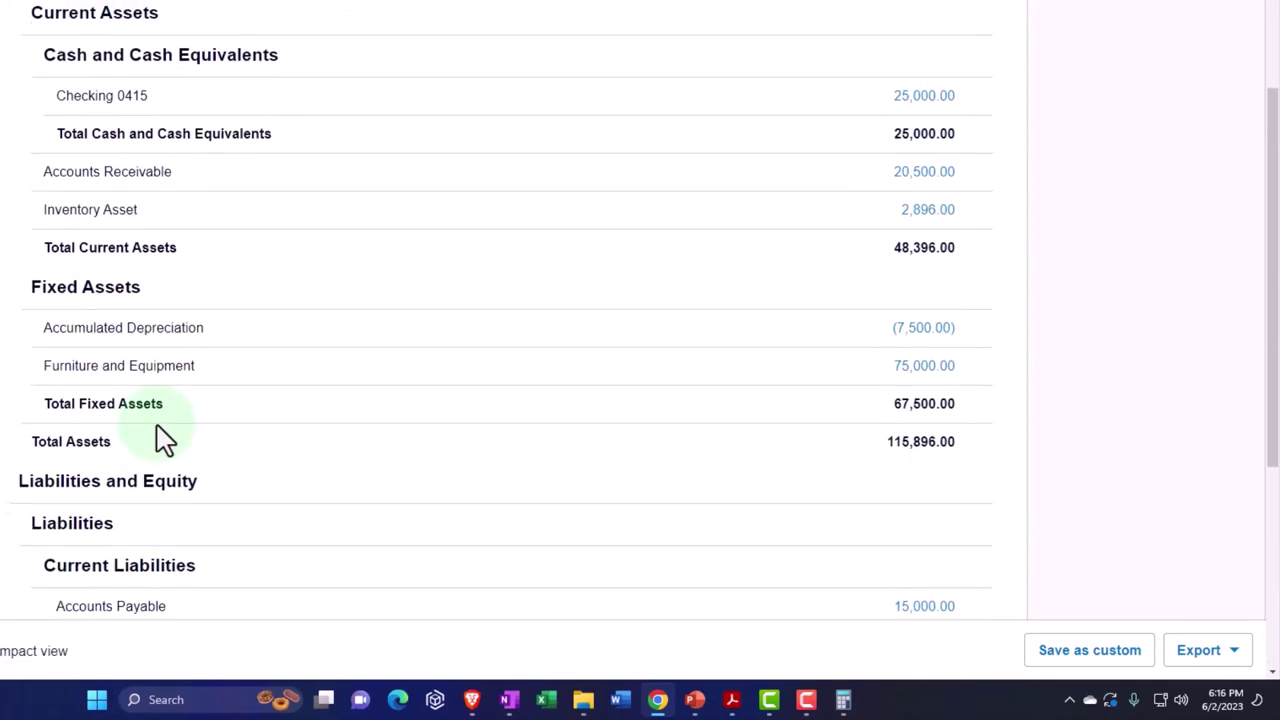
left_click(213, 135)
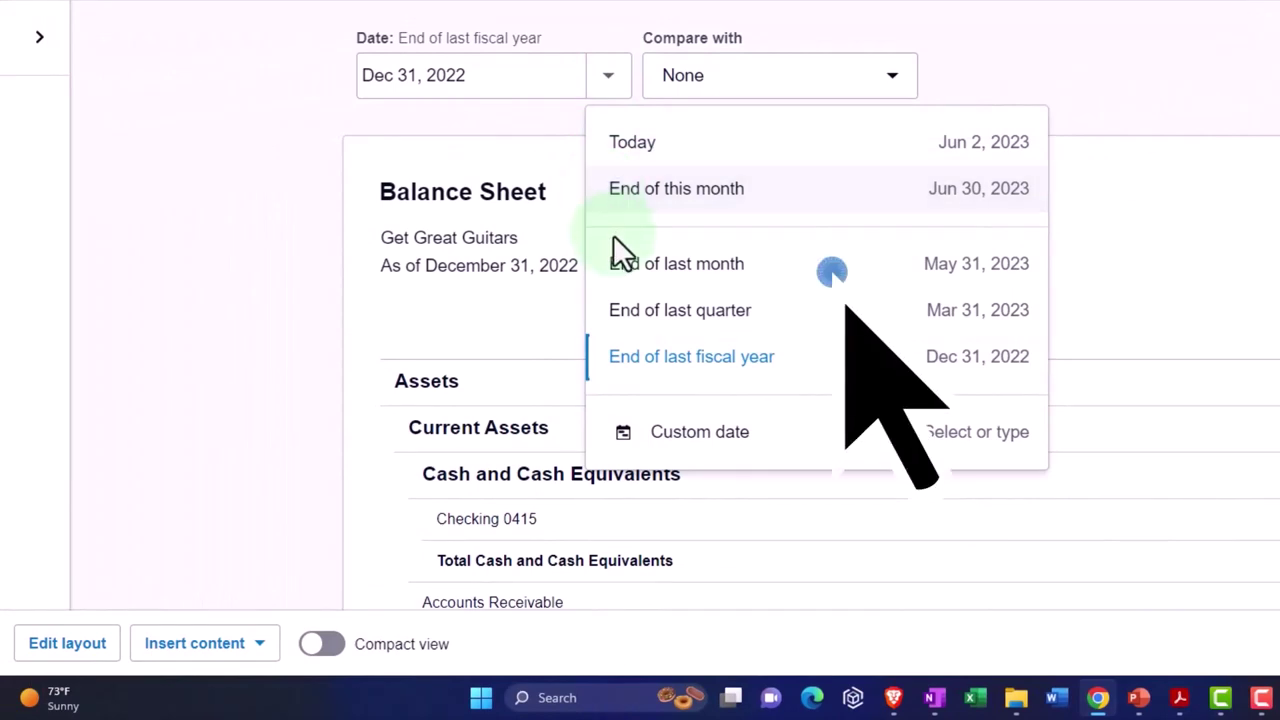
left_click(735, 318)
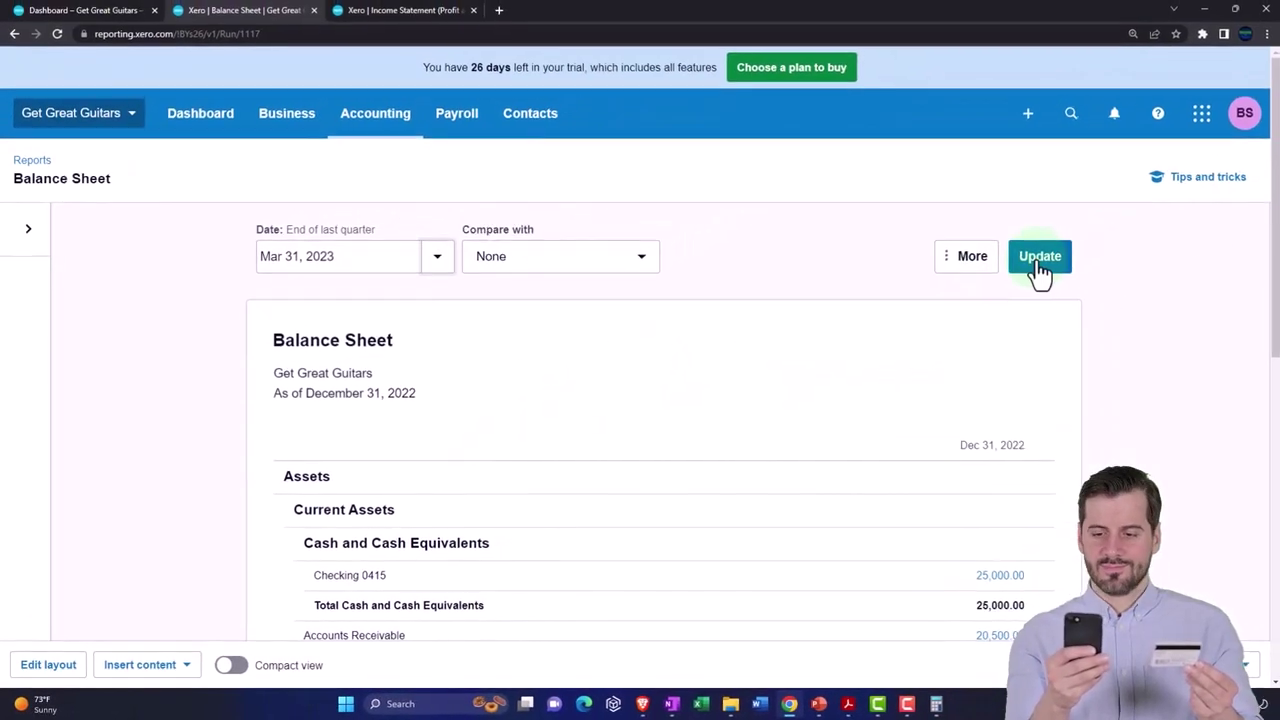
left_click(1038, 257)
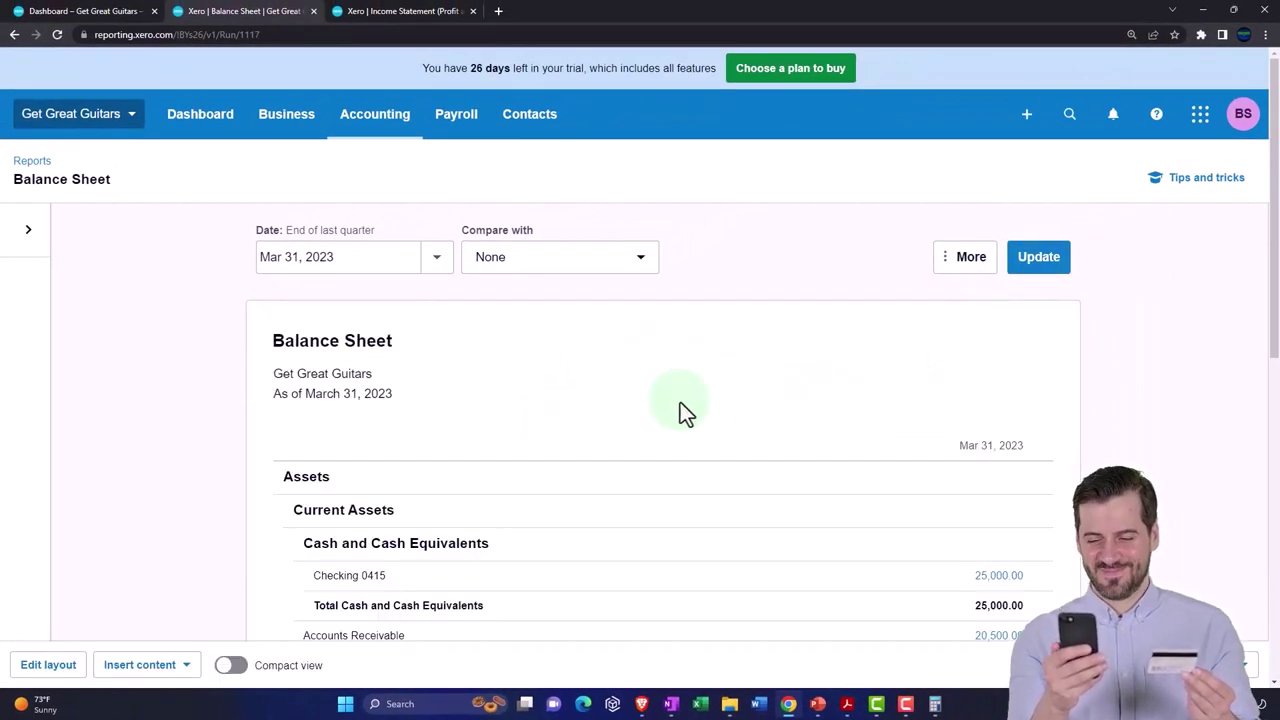
scroll(679, 410, "down", 1)
scroll(679, 405, "down", 6)
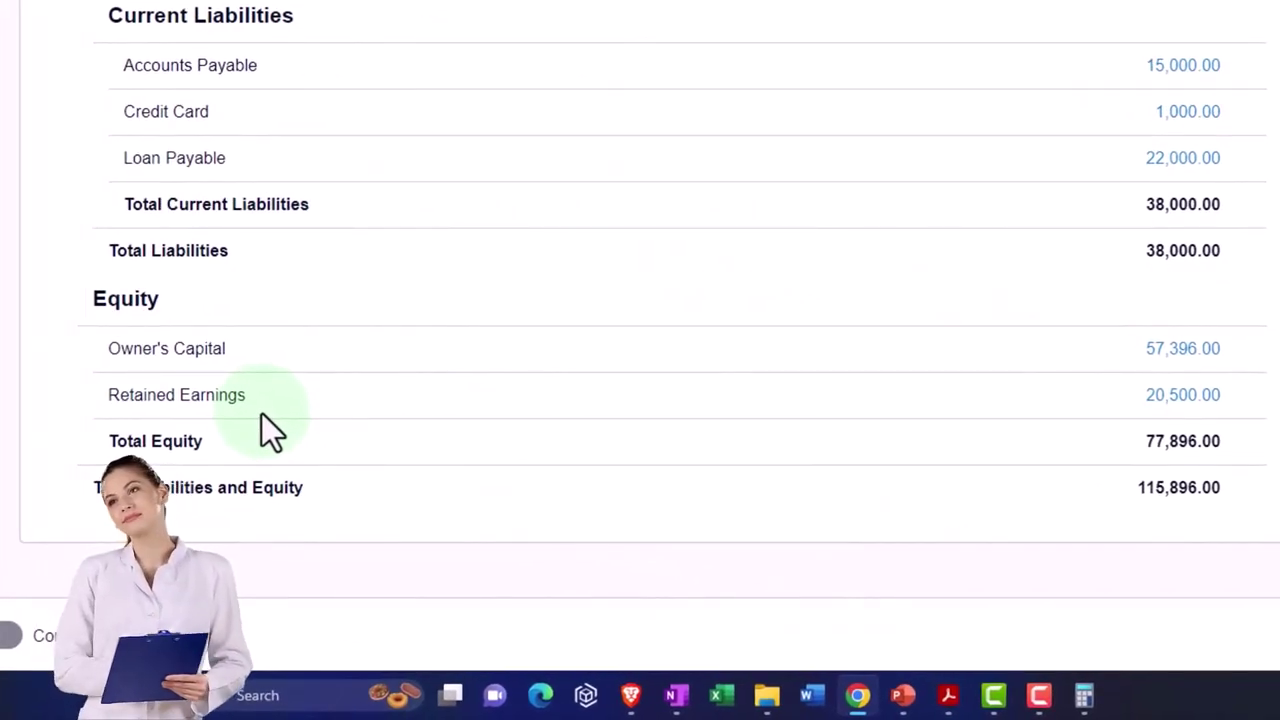
mouse_move(194, 411)
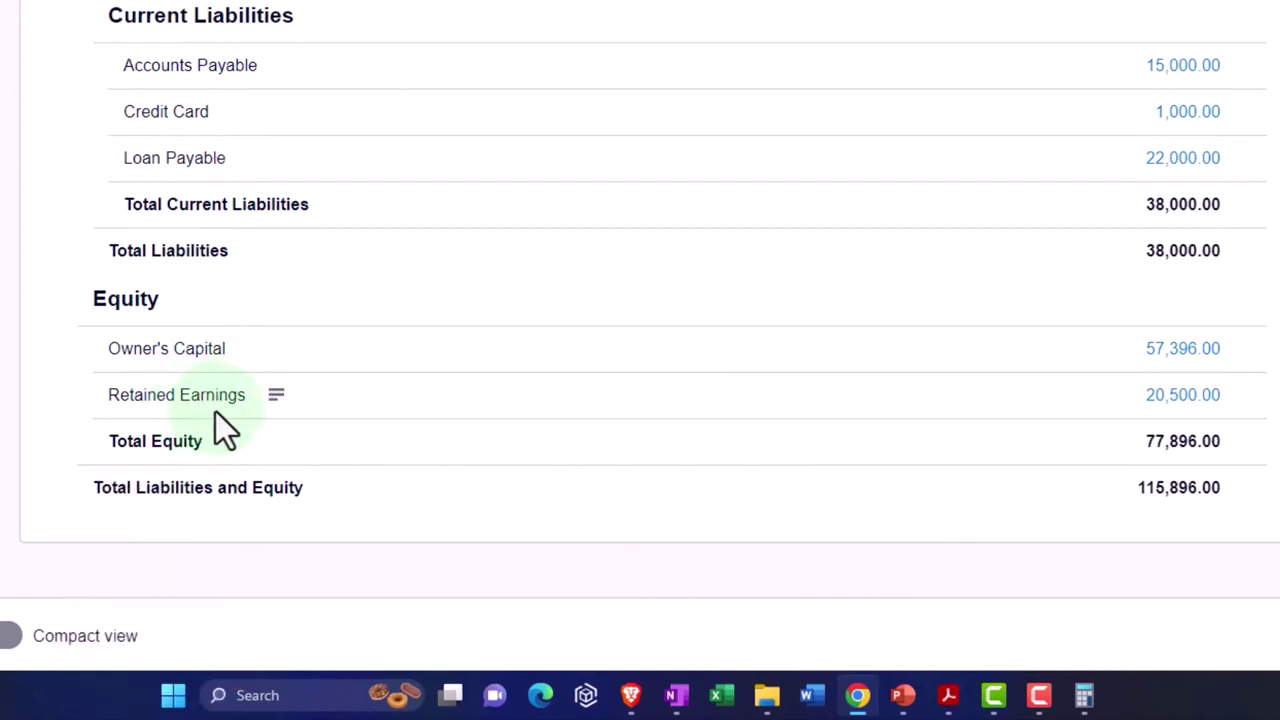
left_click(214, 410)
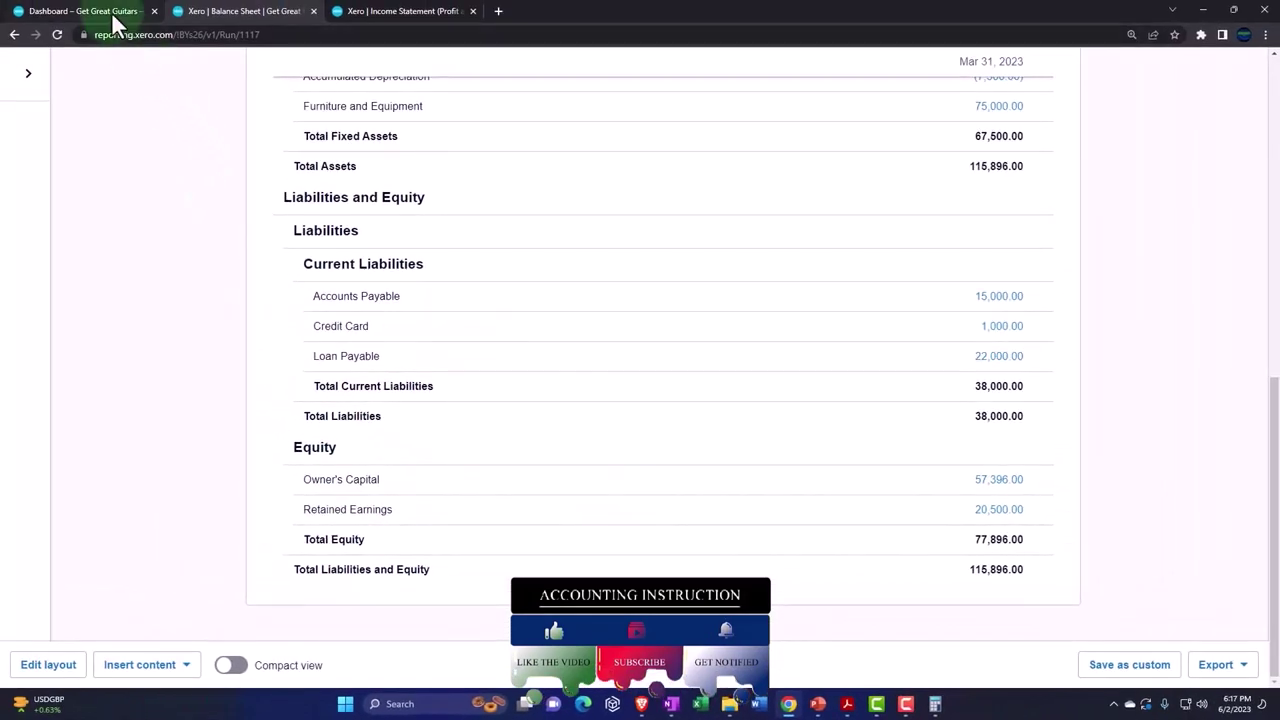
From the Dashboard tab, go to Accounting > Chart of accounts and scroll the account list
left_click(113, 22)
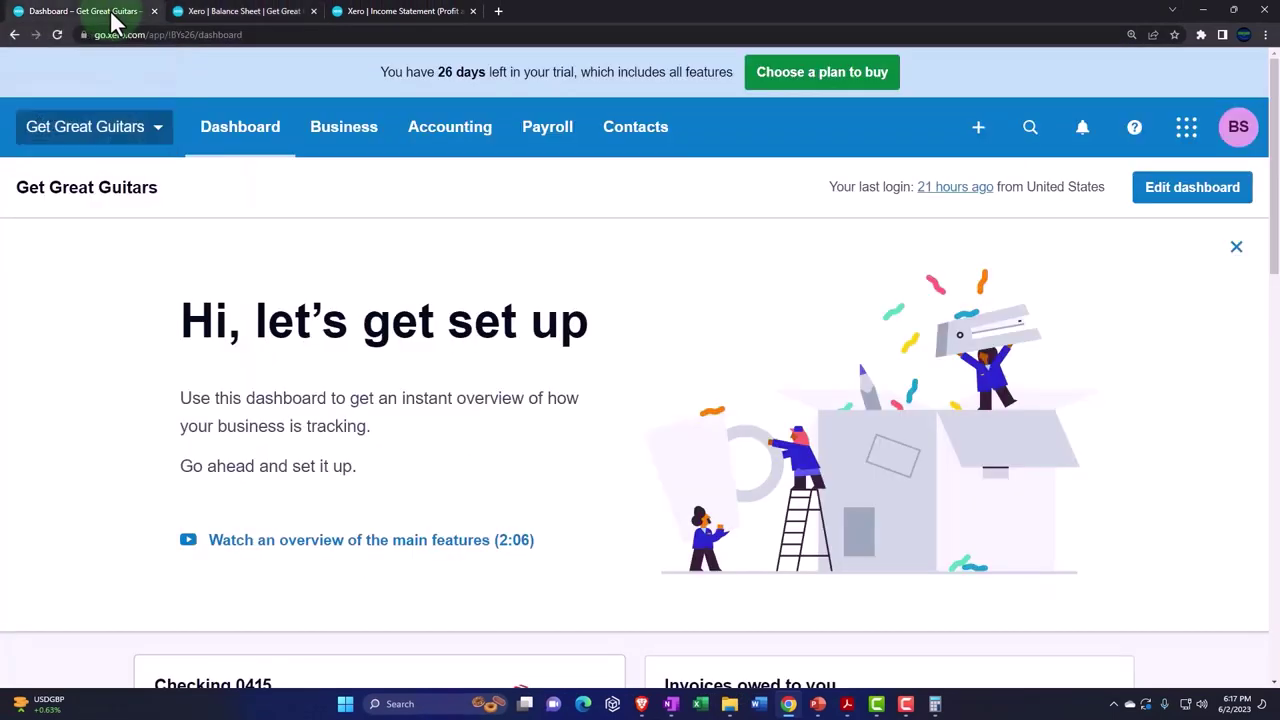
left_click(432, 146)
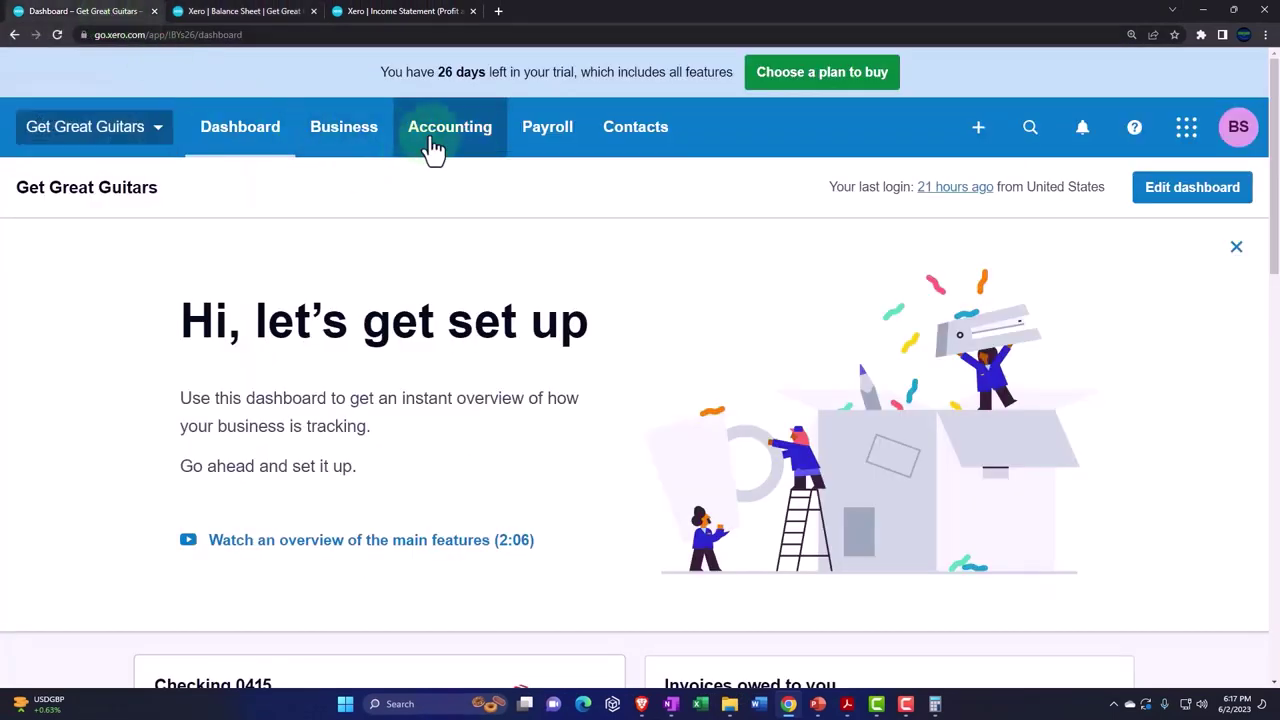
left_click(436, 146)
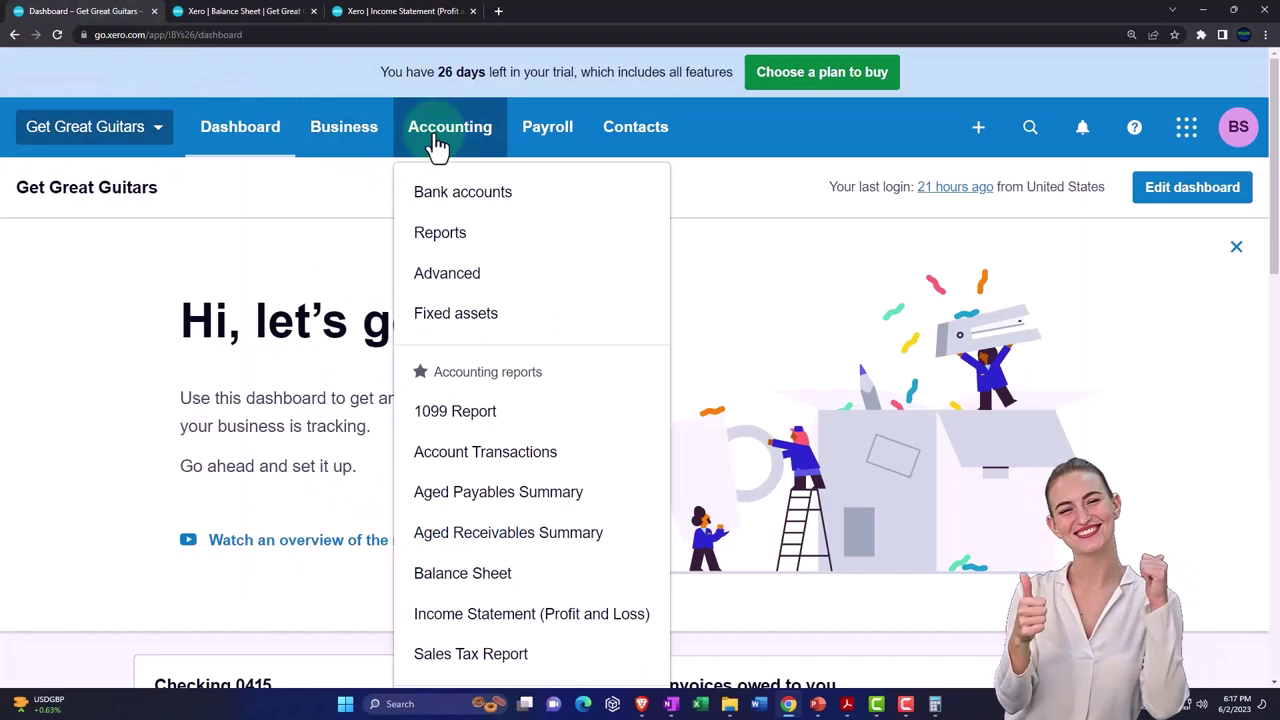
scroll(487, 322, "down", 3)
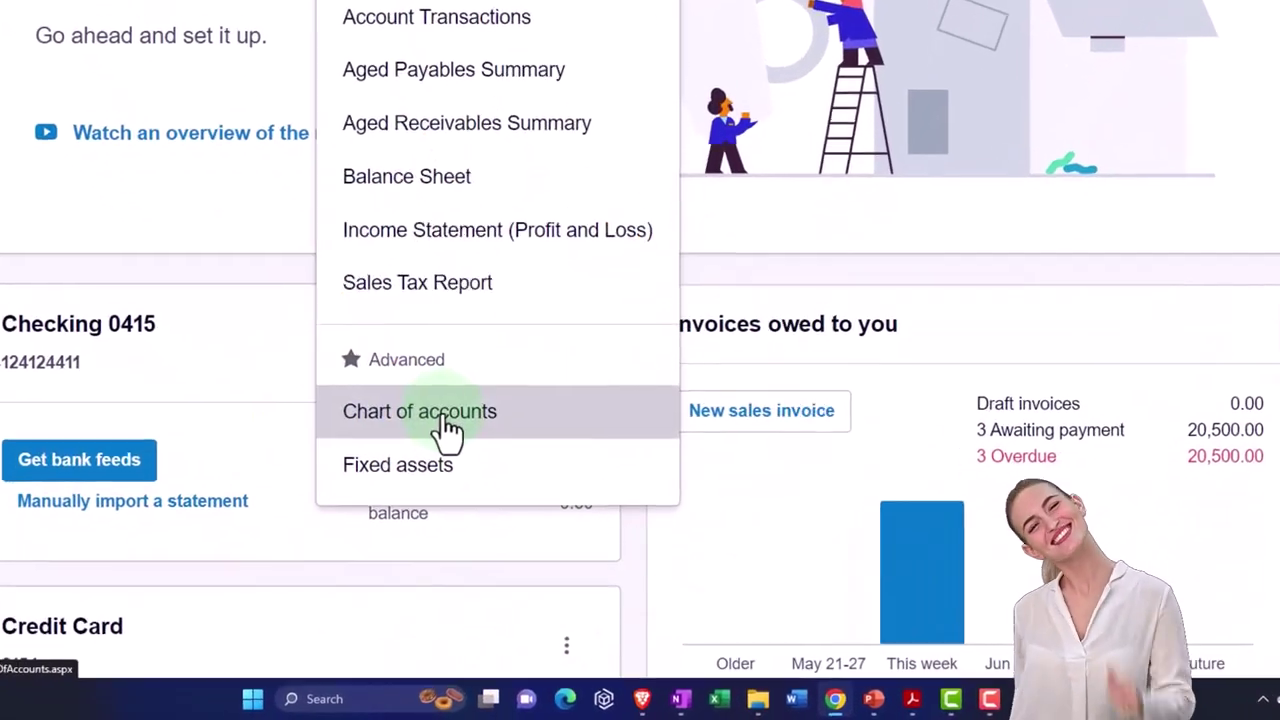
left_click(458, 480)
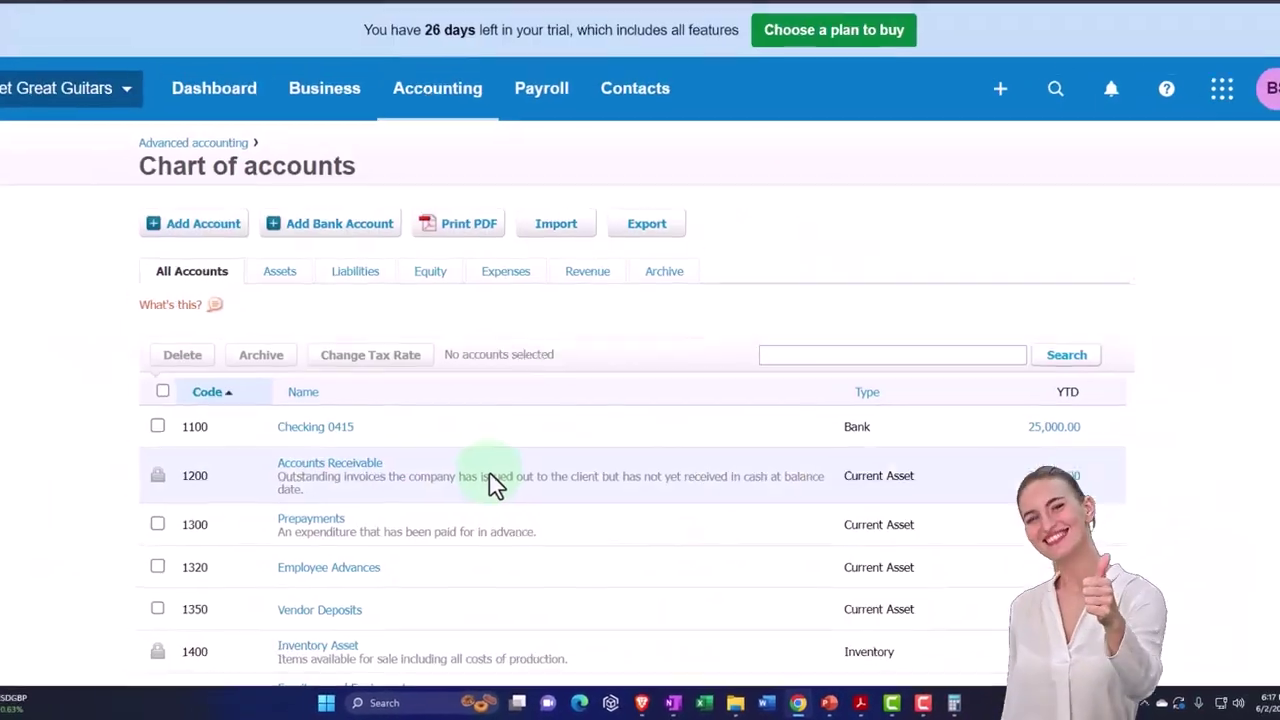
scroll(446, 470, "down", 5)
scroll(446, 480, "down", 5)
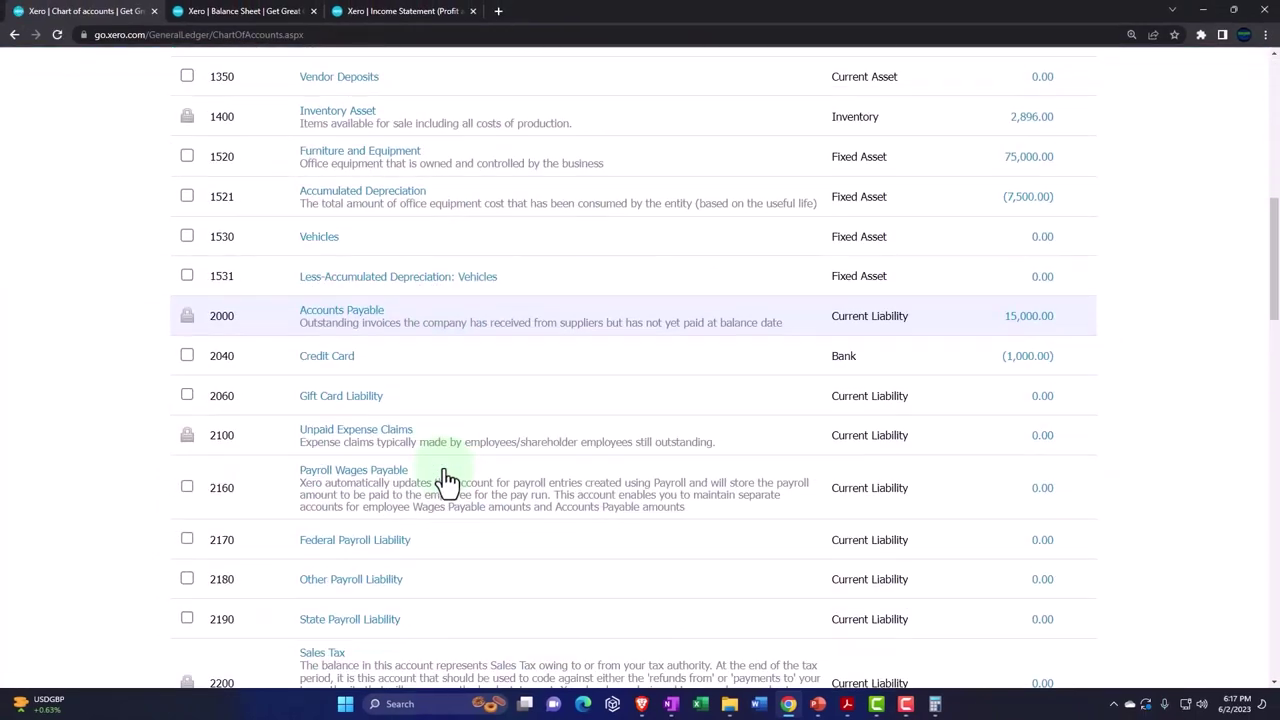
scroll(446, 480, "up", 10)
scroll(455, 490, "up", 1)
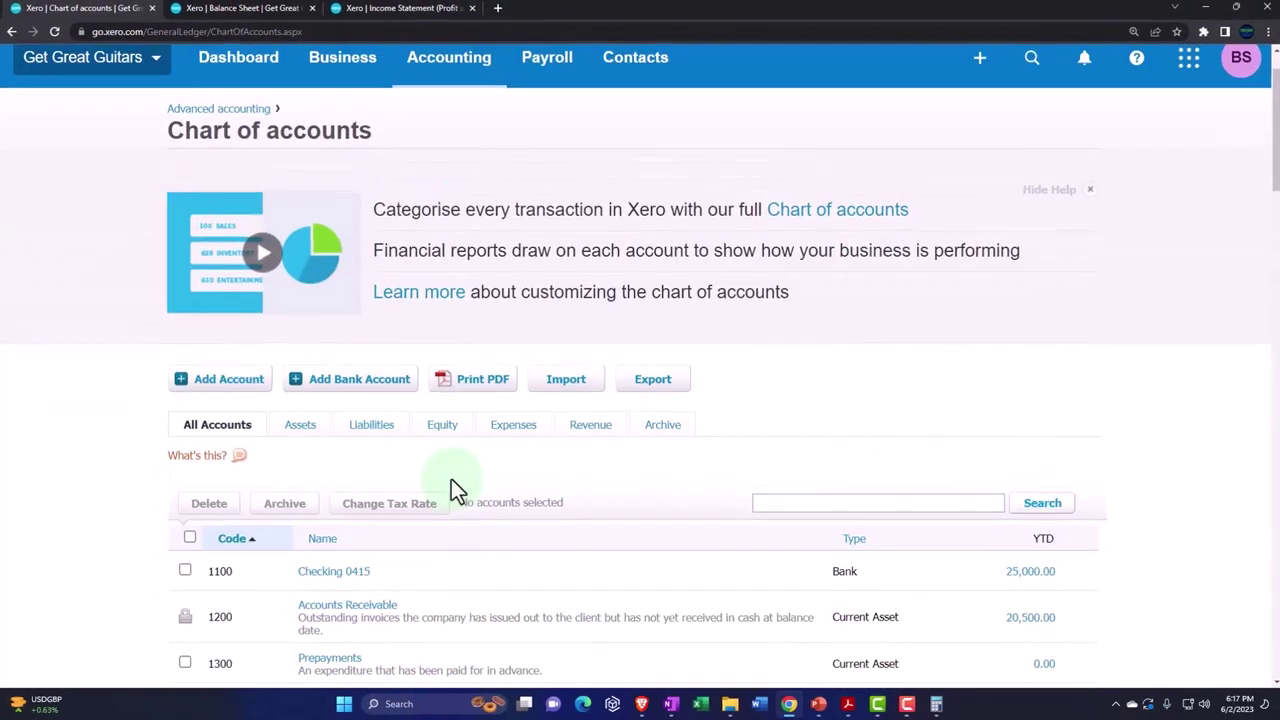